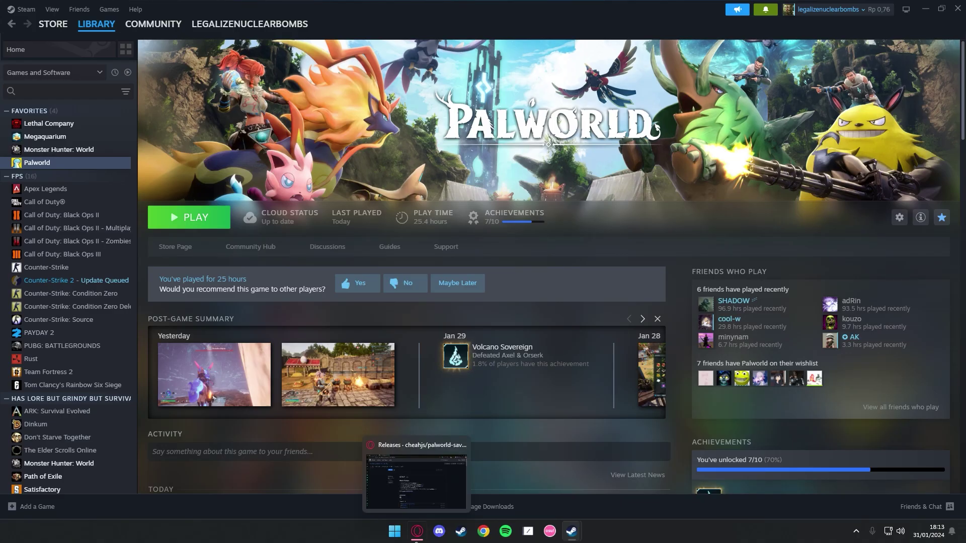
Start the slow manual download of PalEdit v0.4.8 Compiled Executable from Nexus Mods' Files tab
{"action": "left_click", "coordinate": [417, 532]}
{"action": "left_click", "coordinate": [80, 5]}
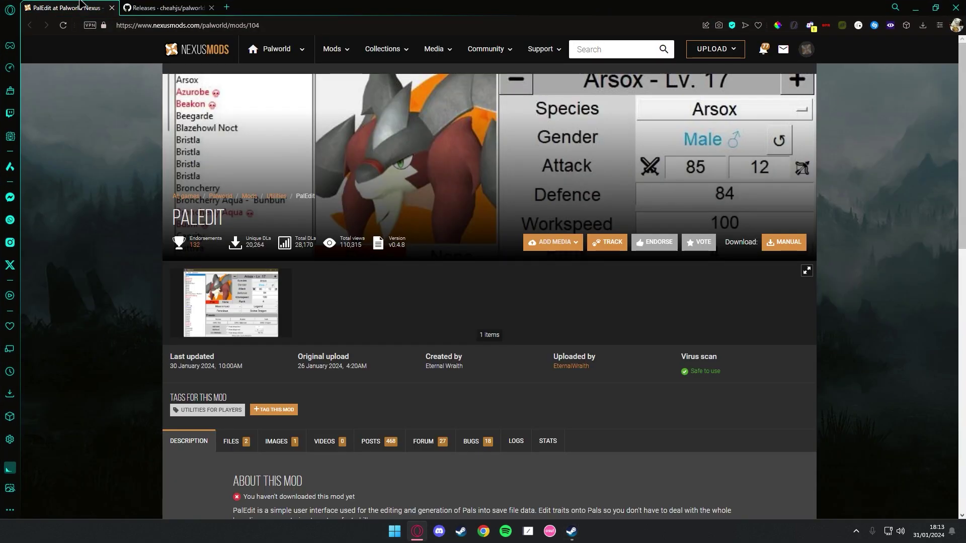
{"action": "scroll", "coordinate": [190, 150], "scroll_direction": "down", "scroll_amount": 4}
{"action": "left_click", "coordinate": [163, 5]}
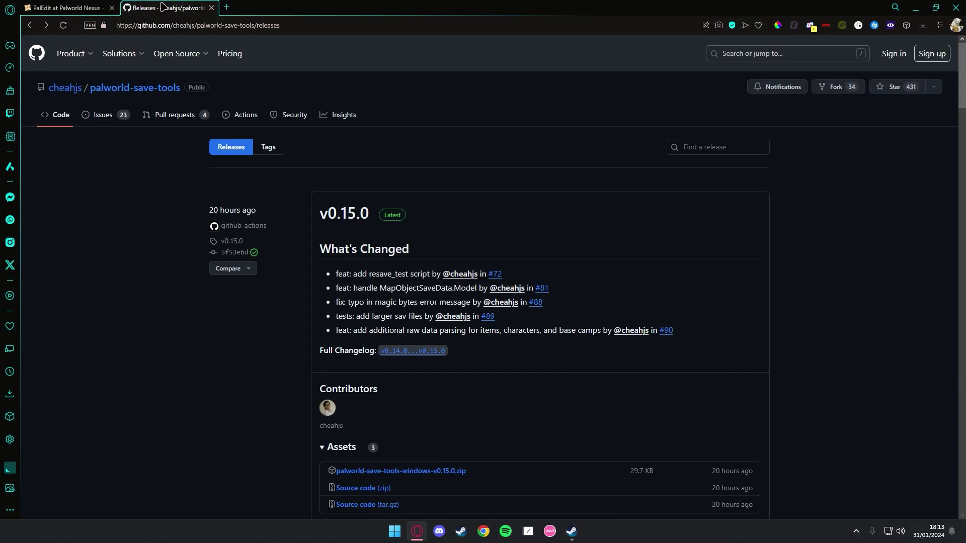
{"action": "left_click", "coordinate": [65, 6]}
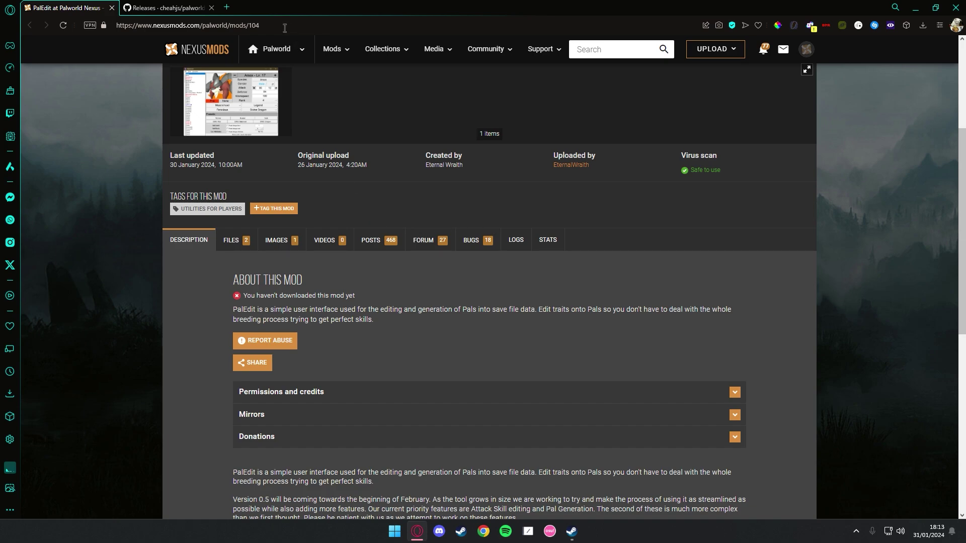
{"action": "left_click", "coordinate": [233, 240]}
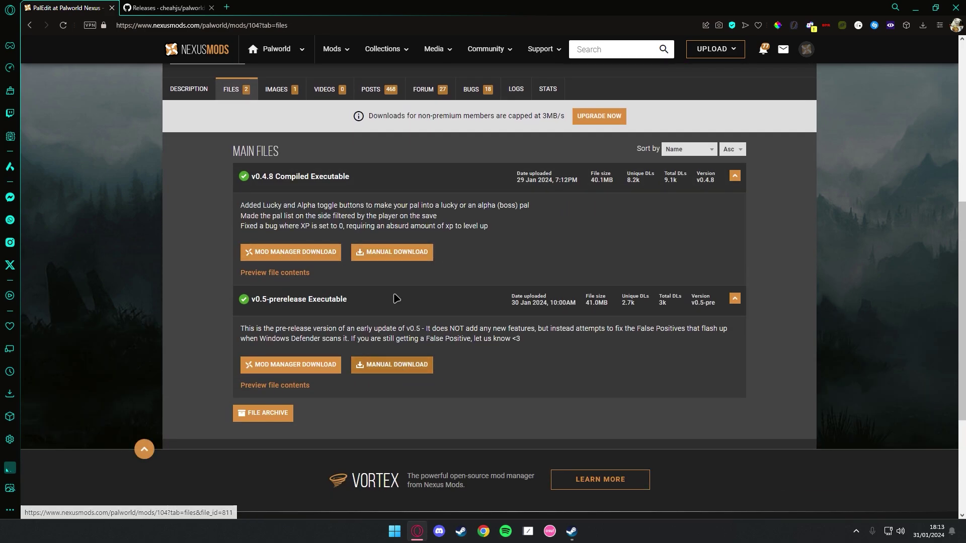
{"action": "left_click", "coordinate": [386, 252]}
{"action": "left_click", "coordinate": [539, 325]}
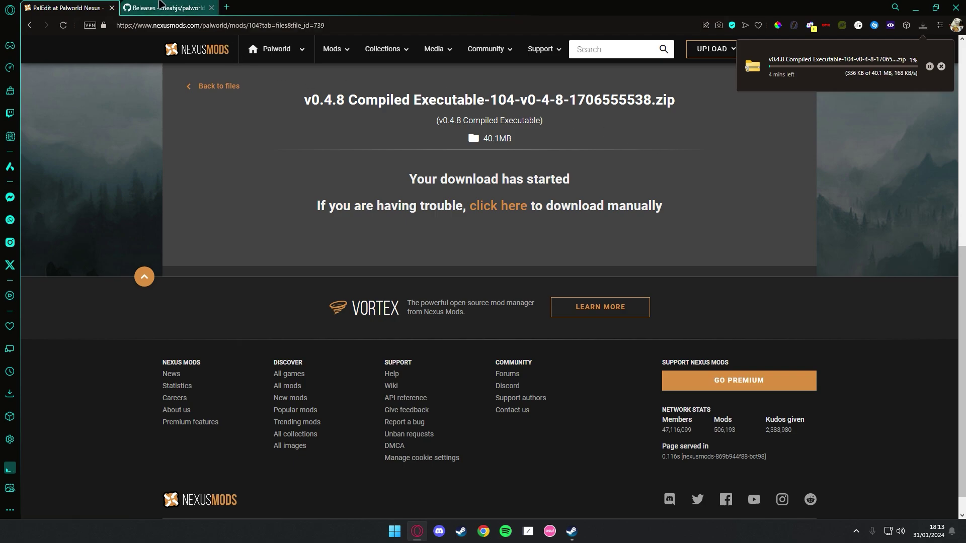
Download palworld-save-tools-windows-v0.15.0.zip from GitHub and confirm both zips finished downloading
{"action": "left_click", "coordinate": [213, 15]}
{"action": "scroll", "coordinate": [461, 248], "scroll_direction": "down", "scroll_amount": 2}
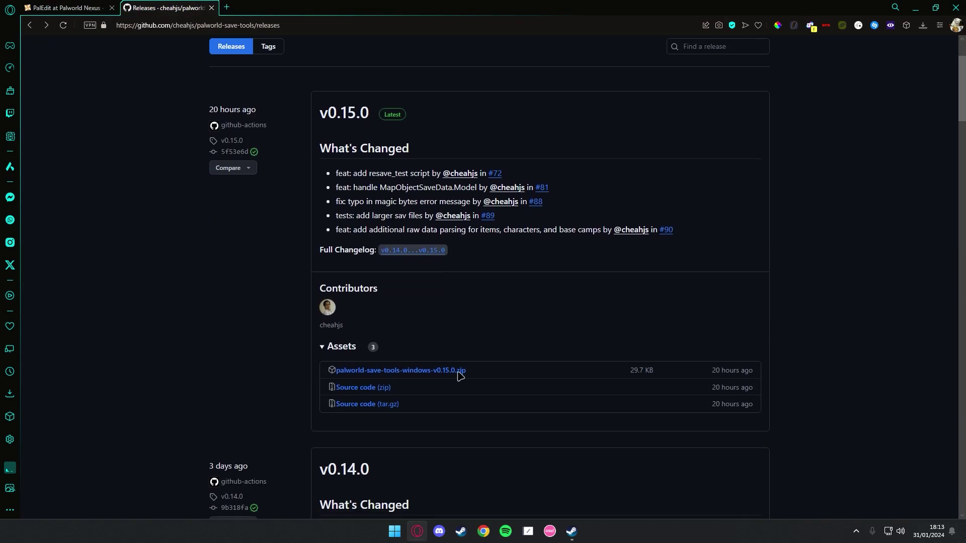
{"action": "left_click", "coordinate": [430, 370]}
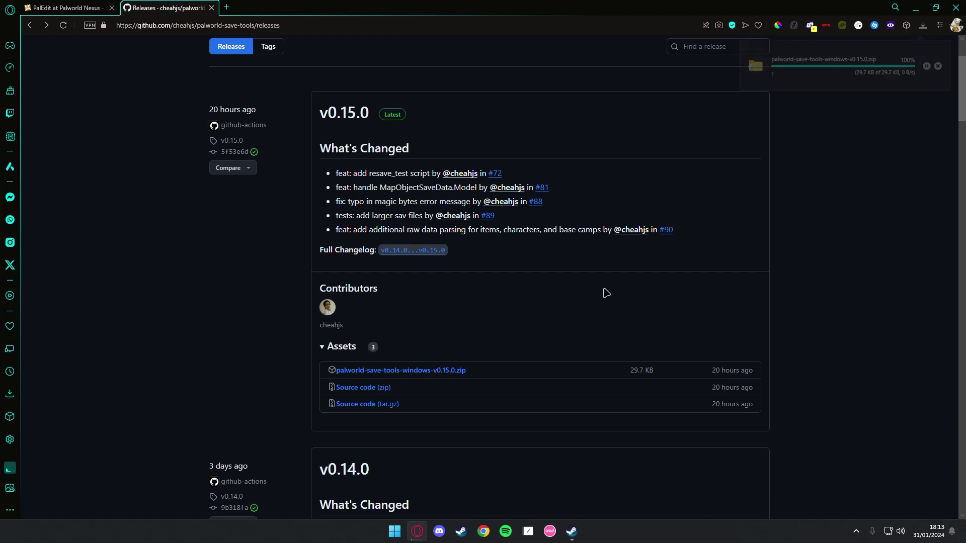
{"action": "left_click", "coordinate": [923, 25]}
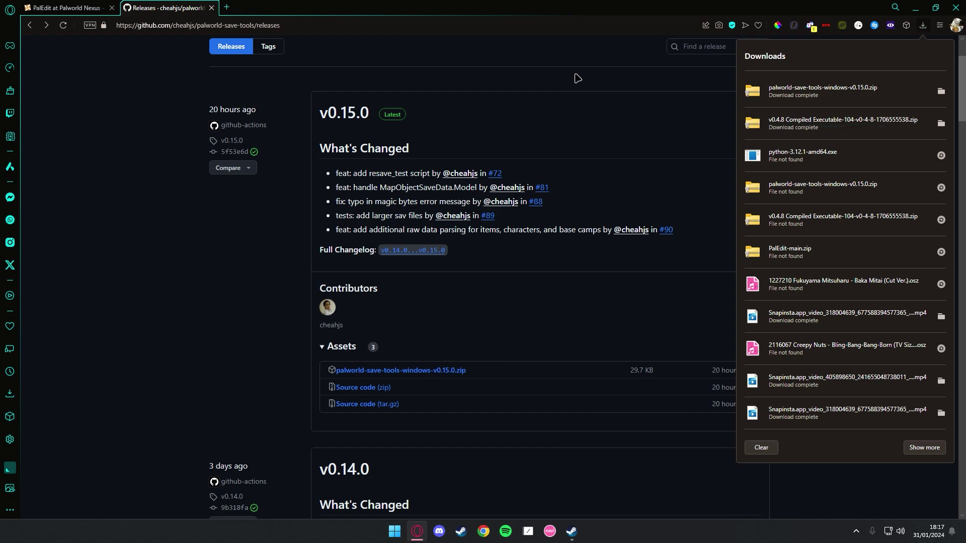
Move the palworld-save-tools and PalEdit v0.4.8 zips from Downloads onto the desktop
{"action": "key", "text": "super+d"}
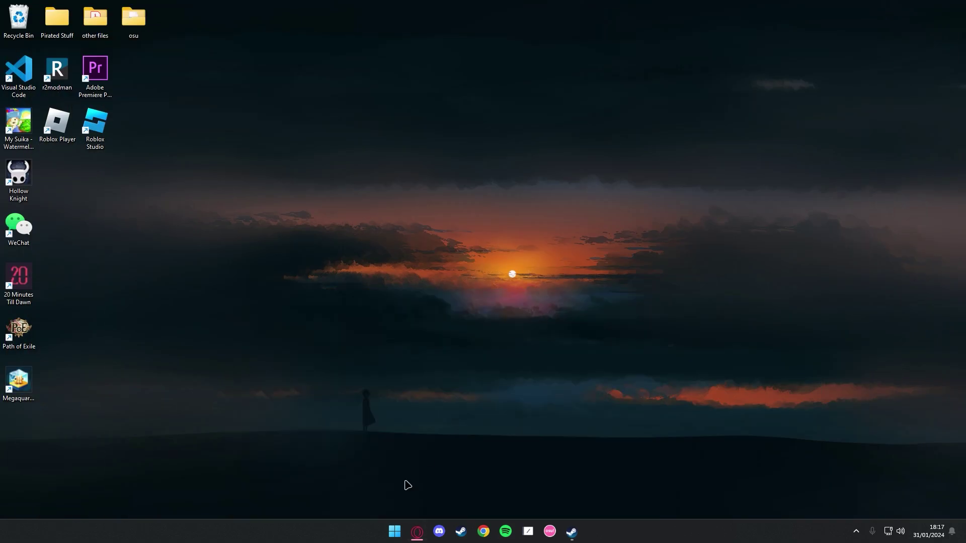
{"action": "left_click", "coordinate": [395, 531]}
{"action": "type", "text": "f"}
{"action": "key", "text": "BackSpace"}
{"action": "left_click", "coordinate": [418, 264]}
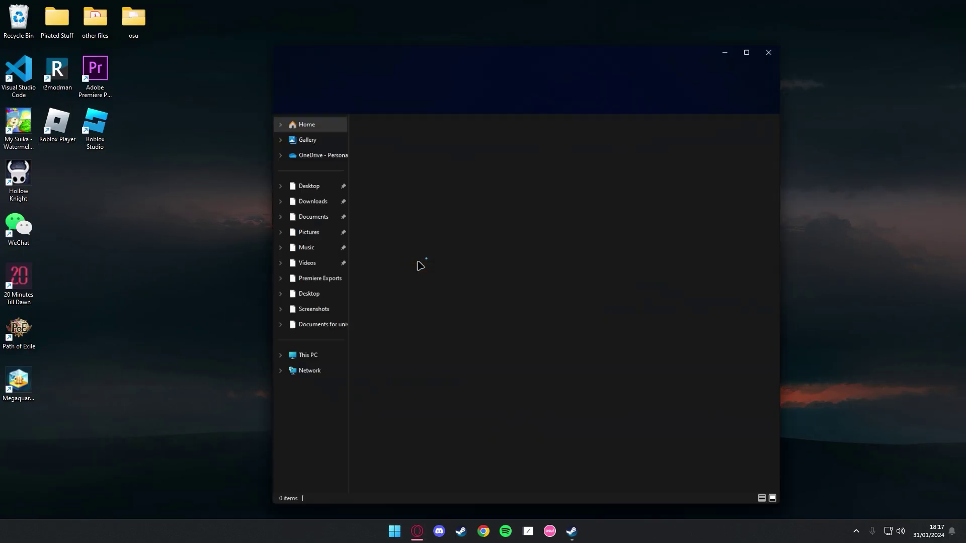
{"action": "left_click", "coordinate": [304, 198]}
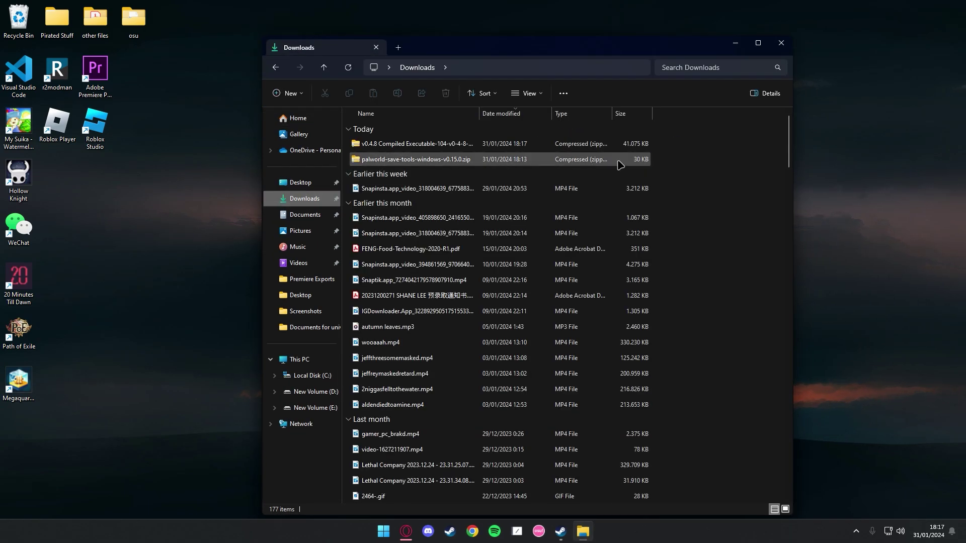
{"action": "left_click", "coordinate": [616, 159]}
{"action": "left_click", "coordinate": [603, 145], "text": "shift"}
{"action": "left_click_drag", "start_coordinate": [200, 199], "coordinate": [201, 199]}
Create a desktop folder 'Palworlds cheat', move both zips into it and open it
{"action": "left_click", "coordinate": [735, 44]}
{"action": "right_click", "coordinate": [386, 181]}
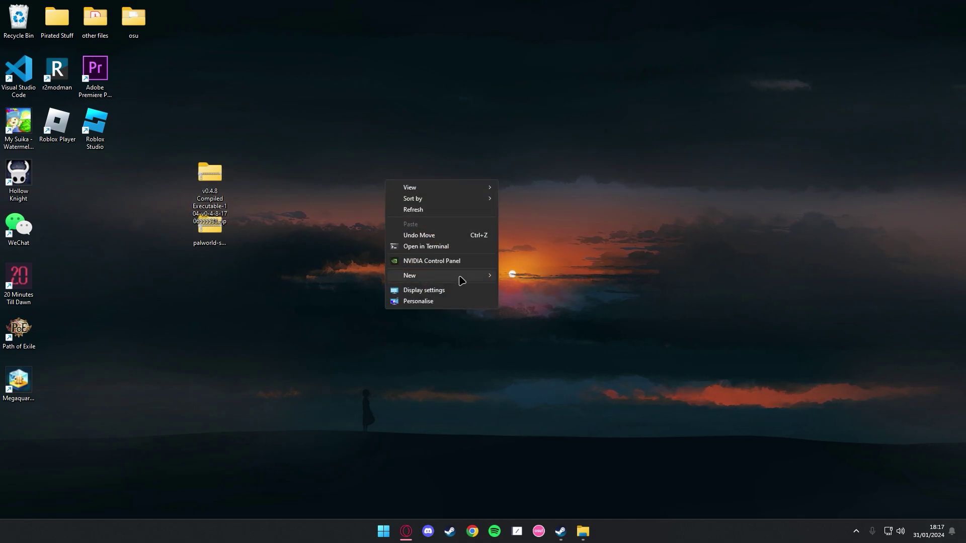
{"action": "mouse_move", "coordinate": [459, 276]}
{"action": "left_click", "coordinate": [512, 273]}
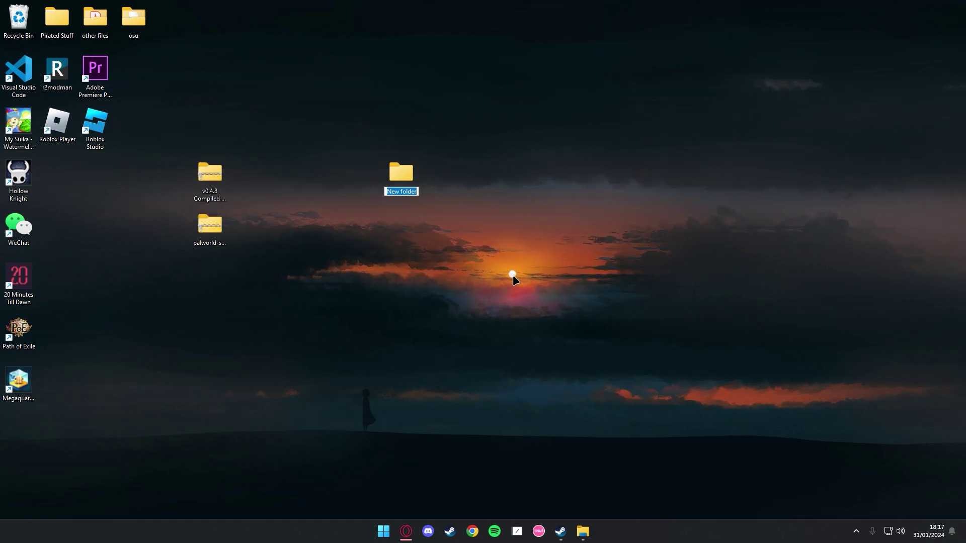
{"action": "type", "text": "Palworlds cheat"}
{"action": "key", "text": "Return"}
{"action": "left_click_drag", "start_coordinate": [219, 302], "coordinate": [191, 157]}
{"action": "left_click_drag", "start_coordinate": [210, 173], "coordinate": [400, 173]}
{"action": "double_click", "coordinate": [401, 173]}
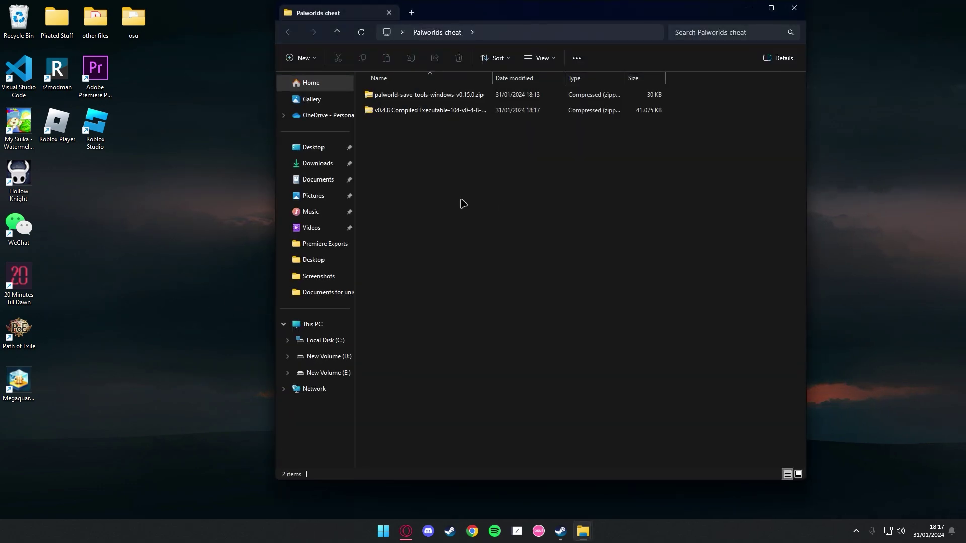
Extract the palworld-save-tools zip here with WinRAR, dismissing the replace and error prompts
{"action": "left_click", "coordinate": [427, 96]}
{"action": "left_click_drag", "start_coordinate": [449, 132], "coordinate": [438, 97]}
{"action": "left_click", "coordinate": [431, 113]}
{"action": "left_click", "coordinate": [427, 100]}
{"action": "right_click", "coordinate": [427, 103]}
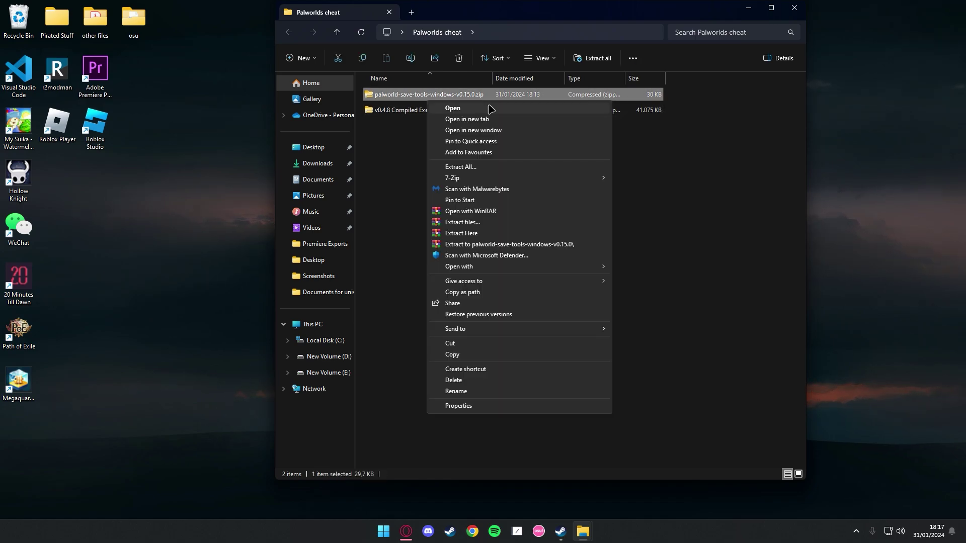
{"action": "key", "text": "Escape"}
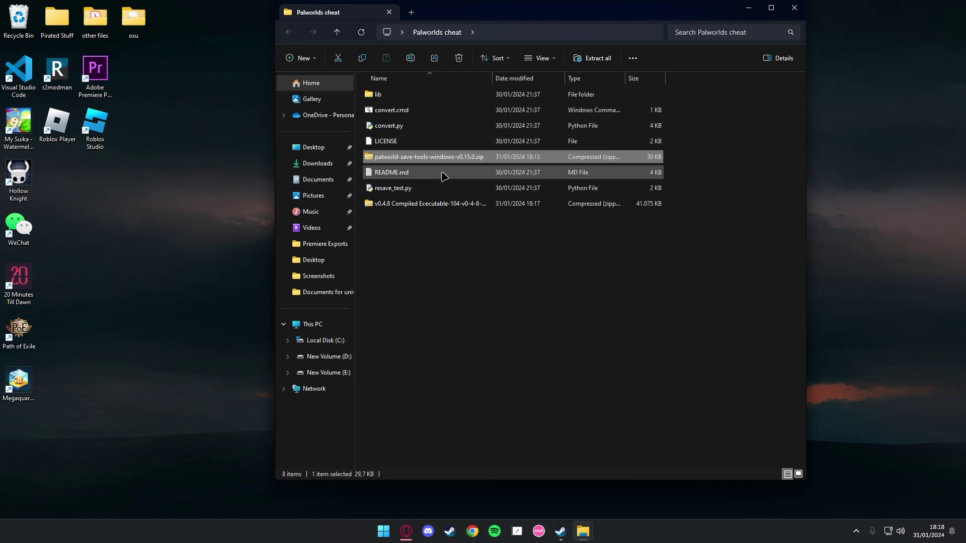
{"action": "right_click", "coordinate": [441, 155]}
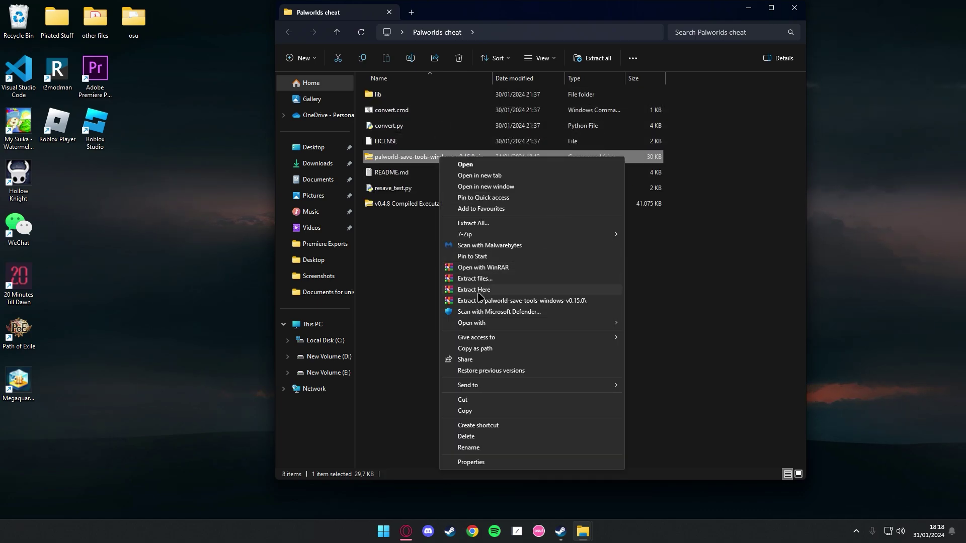
{"action": "left_click", "coordinate": [487, 273]}
{"action": "left_click", "coordinate": [558, 188]}
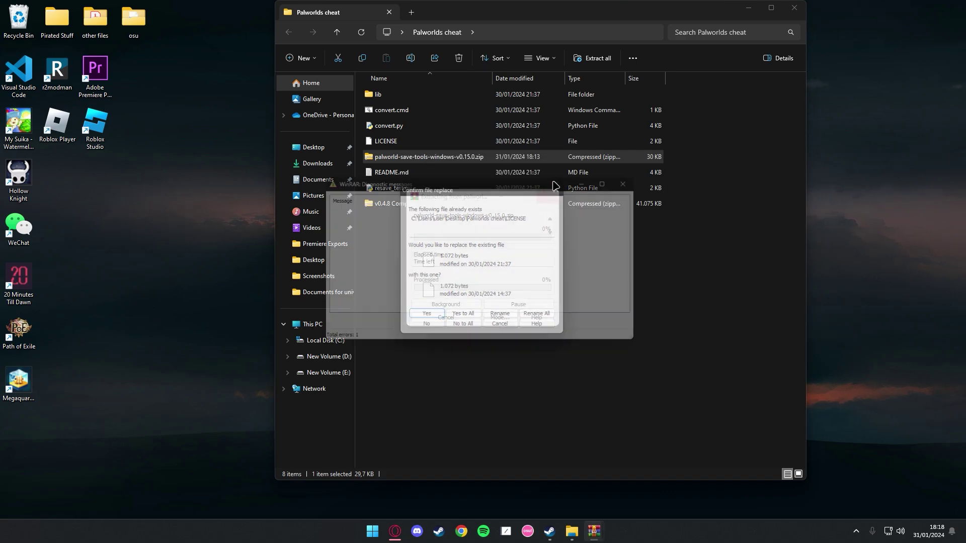
{"action": "left_click", "coordinate": [640, 178]}
Extract the PalEdit v0.4.8 zip here, then delete the leftover zip files
{"action": "left_click", "coordinate": [477, 204]}
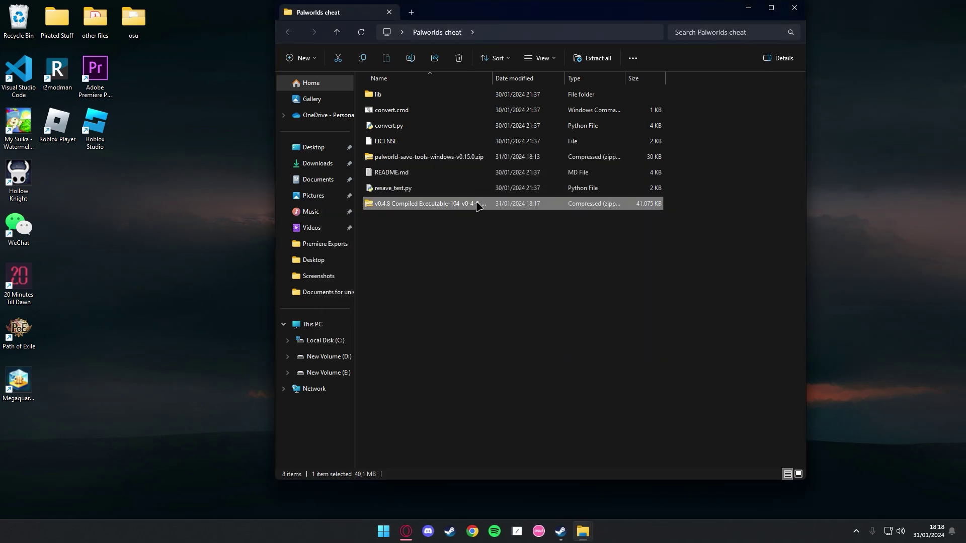
{"action": "right_click", "coordinate": [476, 204]}
{"action": "left_click", "coordinate": [511, 336]}
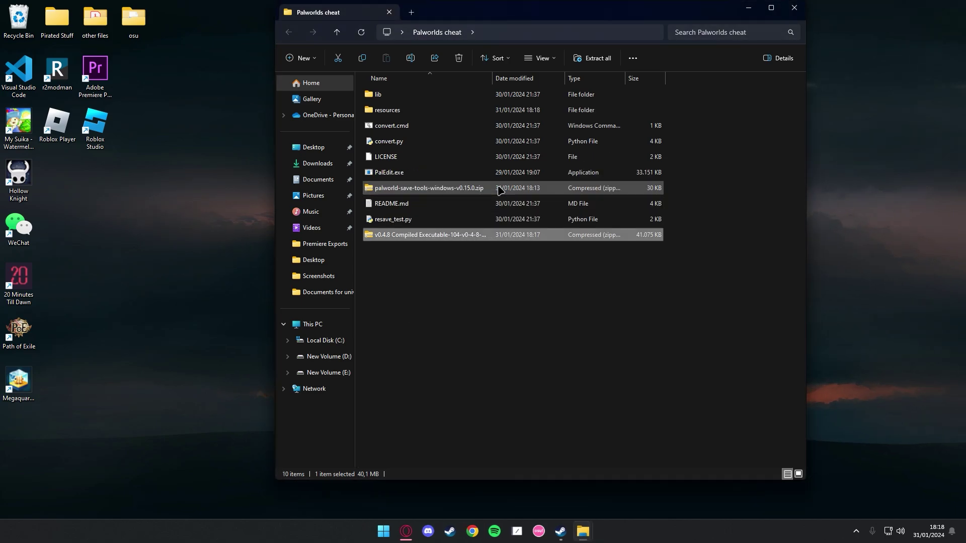
{"action": "left_click", "coordinate": [481, 280]}
{"action": "left_click", "coordinate": [468, 235]}
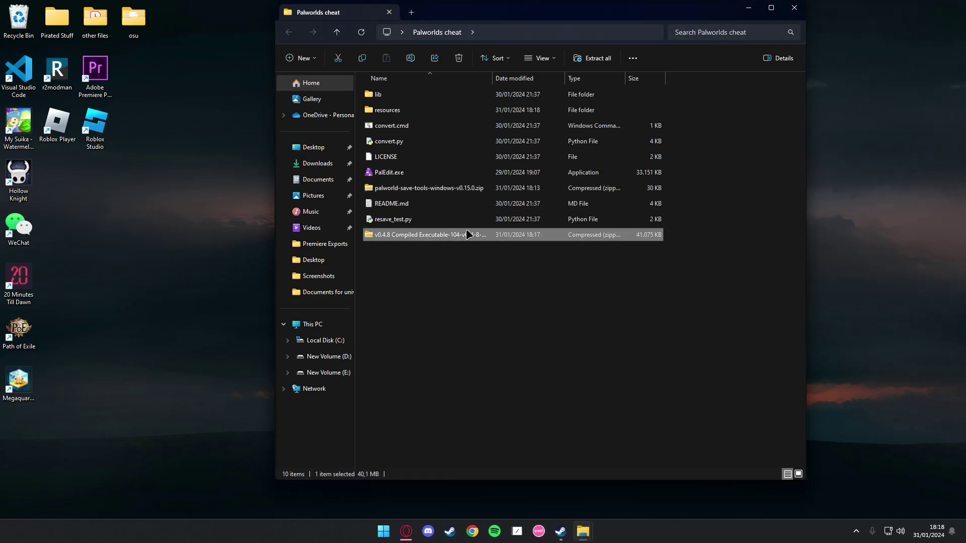
{"action": "key", "text": "Delete"}
{"action": "key", "text": "Delete"}
{"action": "right_click", "coordinate": [488, 275]}
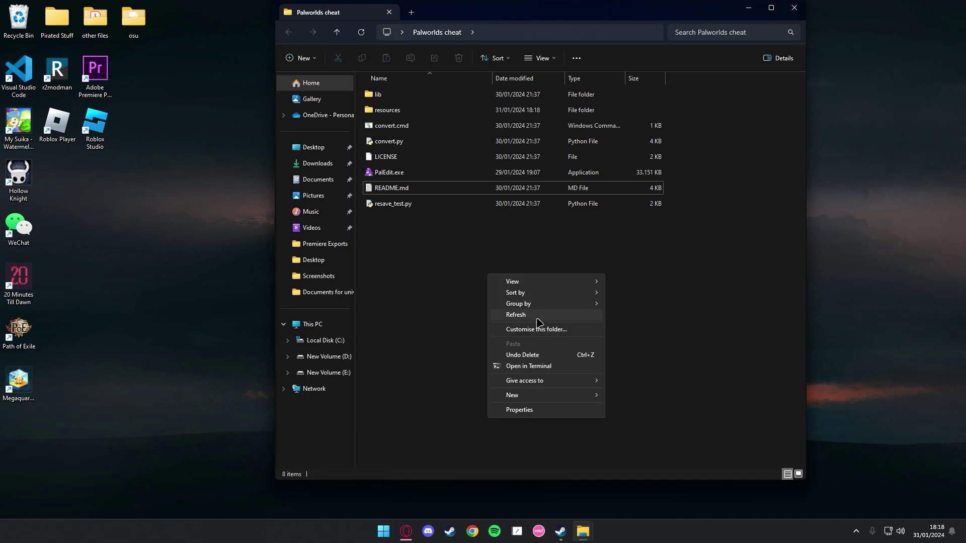
{"action": "left_click", "coordinate": [536, 316]}
{"action": "left_click", "coordinate": [429, 127]}
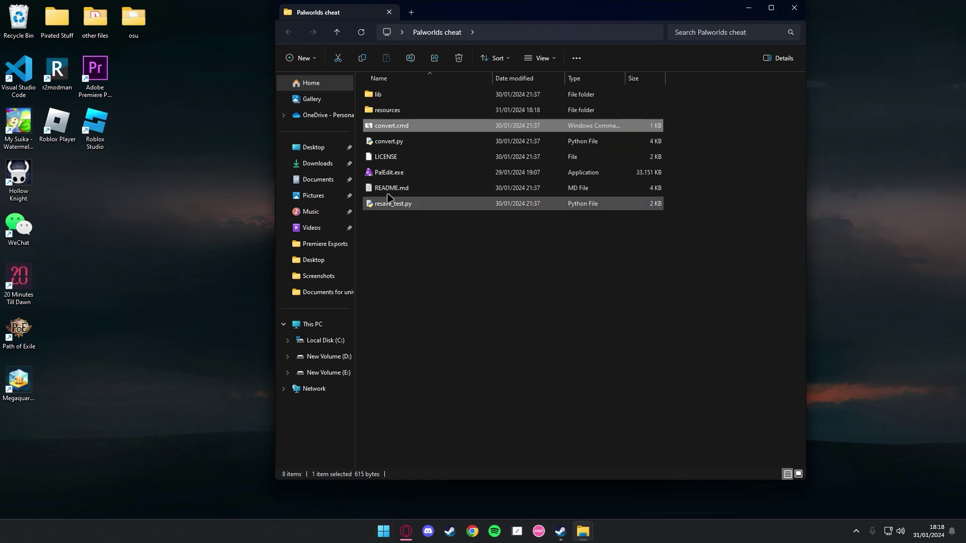
Copy the Python 3.12 Microsoft Store link from README.md's Prerequisites into a new browser tab
{"action": "left_click", "coordinate": [408, 189]}
{"action": "double_click", "coordinate": [408, 190]}
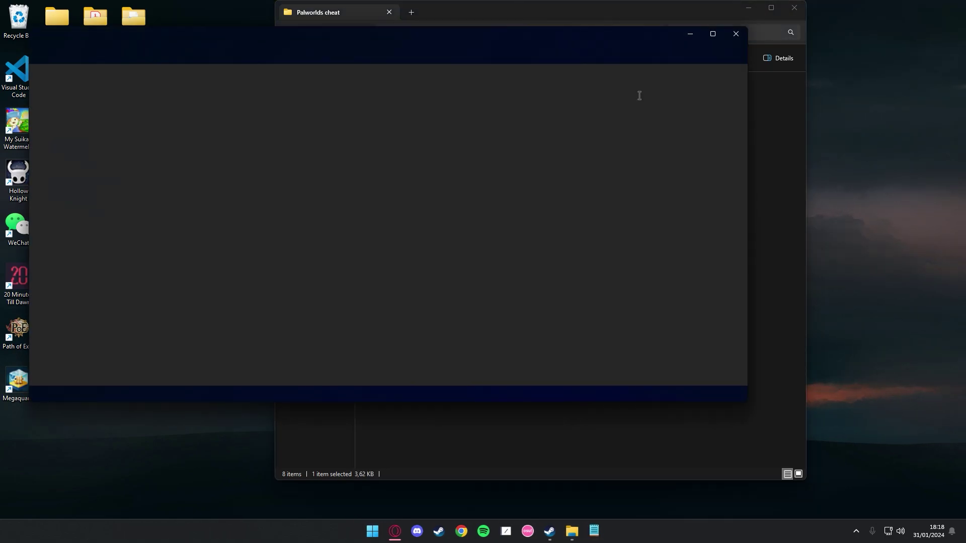
{"action": "scroll", "coordinate": [251, 246], "scroll_direction": "down", "scroll_amount": 1}
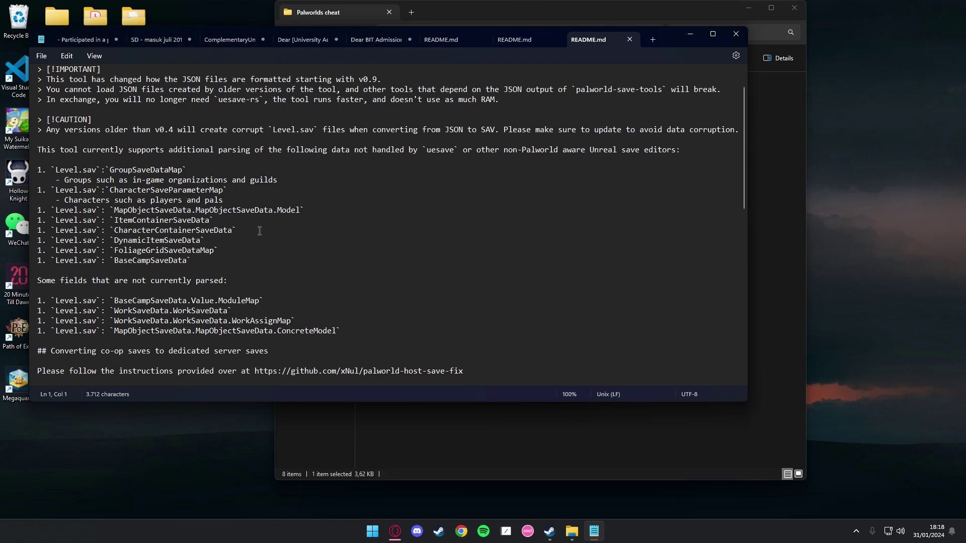
{"action": "scroll", "coordinate": [258, 239], "scroll_direction": "down", "scroll_amount": 2}
{"action": "scroll", "coordinate": [278, 277], "scroll_direction": "down", "scroll_amount": 6}
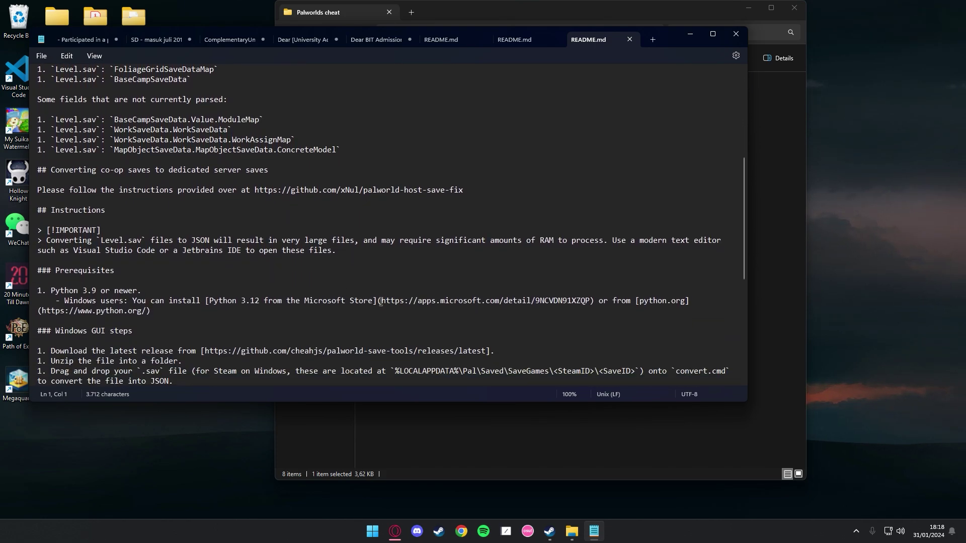
{"action": "left_click_drag", "start_coordinate": [381, 302], "coordinate": [588, 303]}
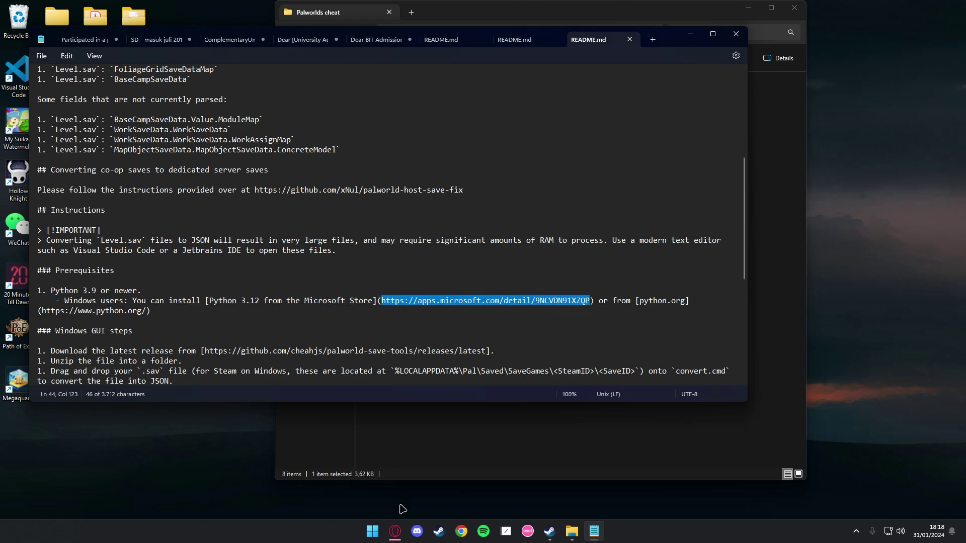
{"action": "left_click", "coordinate": [395, 531]}
{"action": "left_click", "coordinate": [228, 8]}
Paste the Microsoft Store link in the browser and retry the blocked page
{"action": "type", "text": "https://apps.microsoft.com/detail/9NCVDN91XZQP"}
{"action": "key", "text": "Return"}
{"action": "left_click", "coordinate": [282, 25]}
{"action": "key", "text": "Return"}
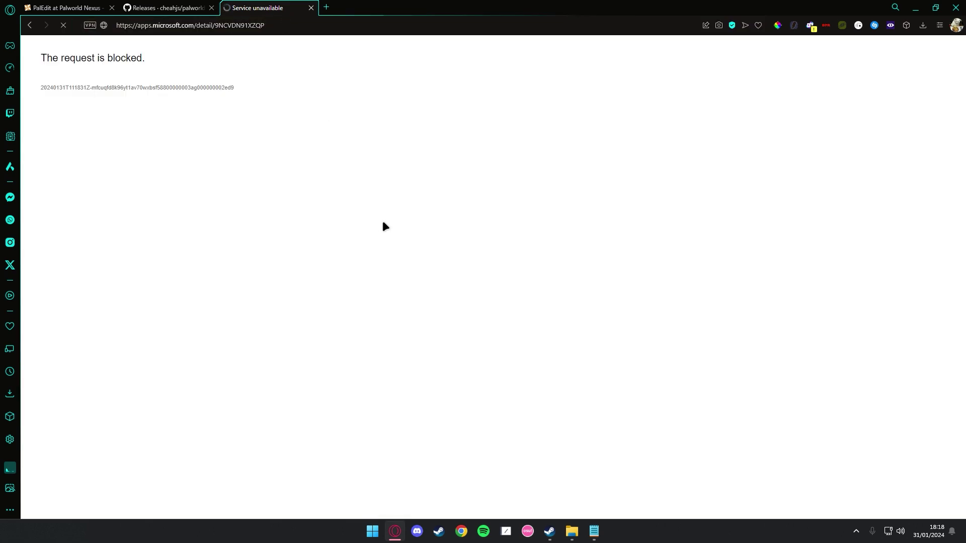
Install Python 3.12 from the Microsoft Store app and close the blocked browser tab
{"action": "key", "text": "super"}
{"action": "type", "text": "microsoft"}
{"action": "left_click", "coordinate": [413, 298]}
{"action": "left_click", "coordinate": [530, 127]}
{"action": "type", "text": "python"}
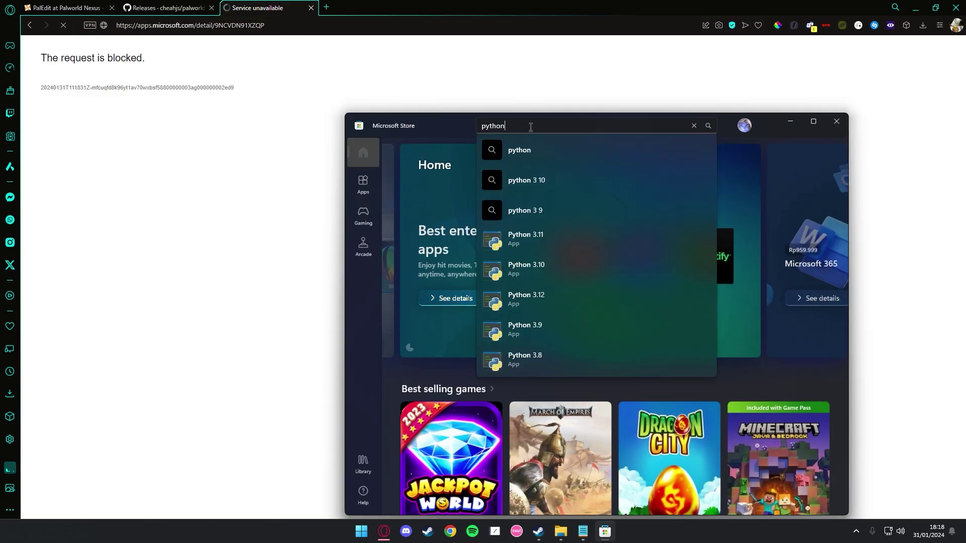
{"action": "left_click", "coordinate": [574, 301]}
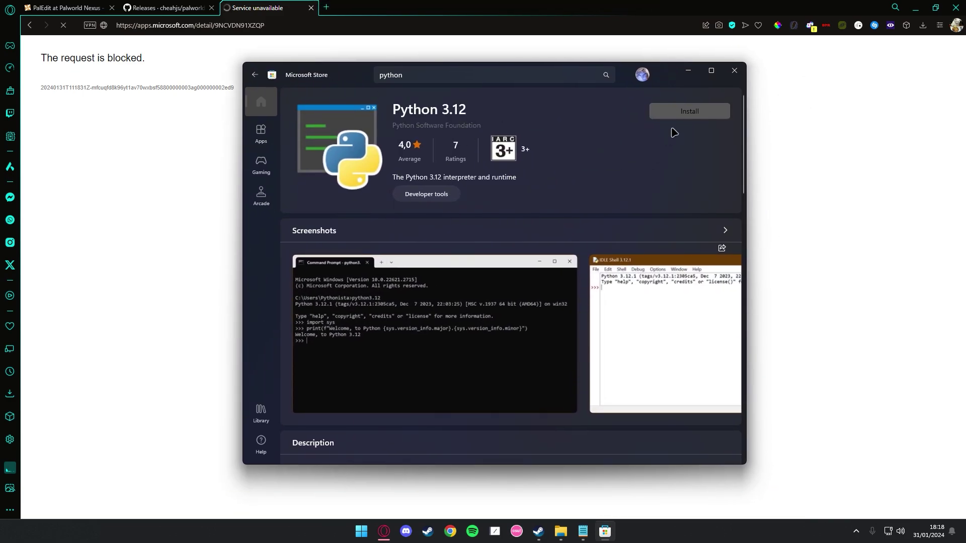
{"action": "left_click", "coordinate": [679, 109]}
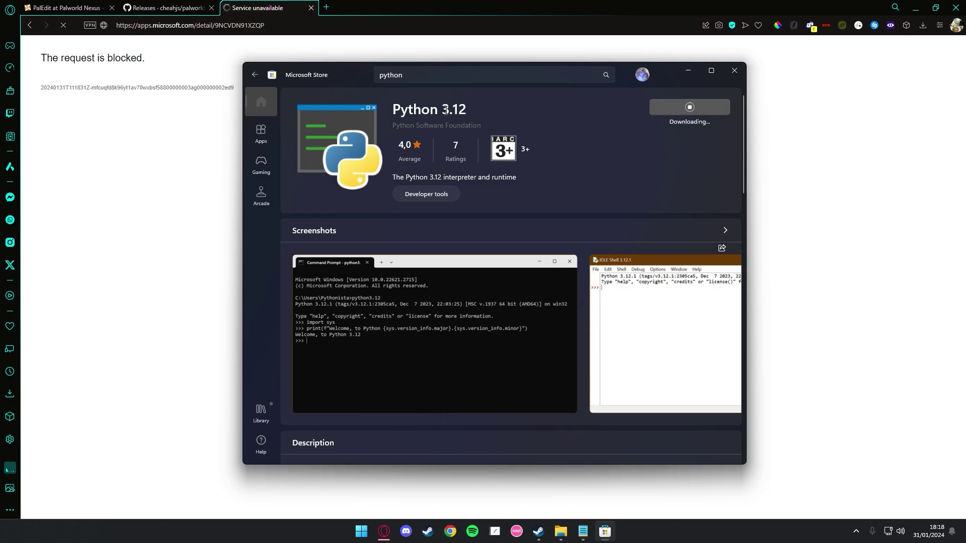
{"action": "left_click_drag", "start_coordinate": [445, 111], "coordinate": [461, 104]}
{"action": "left_click", "coordinate": [311, 7]}
{"action": "left_click", "coordinate": [663, 176]}
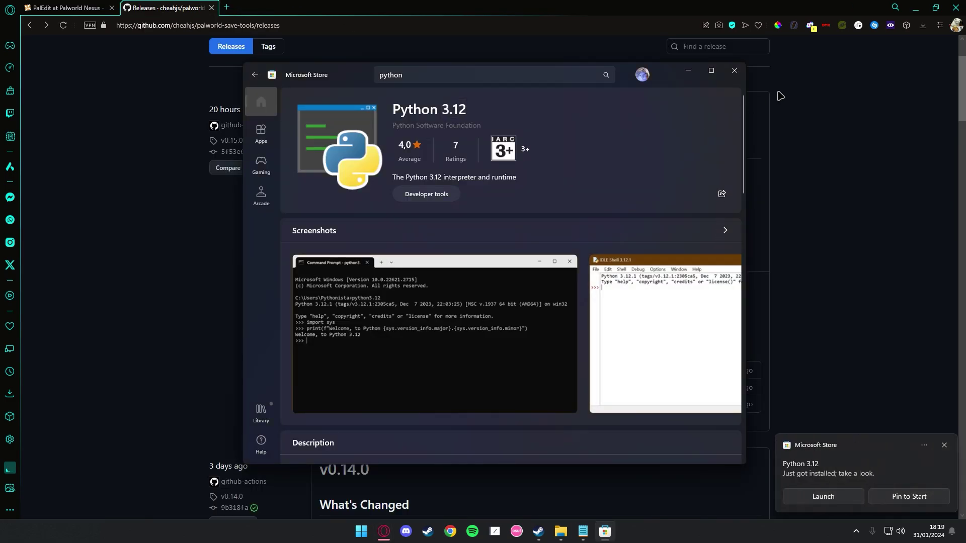
Close Microsoft Store, refresh the desktop, and bring the Steam library forward
{"action": "left_click", "coordinate": [734, 70]}
{"action": "key", "text": "super+d"}
{"action": "right_click", "coordinate": [554, 207]}
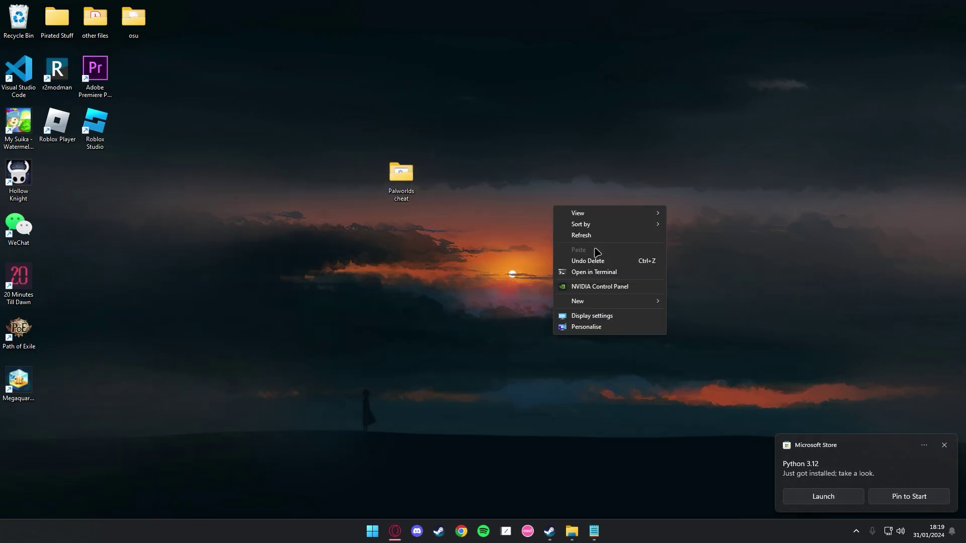
{"action": "left_click", "coordinate": [586, 235]}
{"action": "mouse_move", "coordinate": [542, 521]}
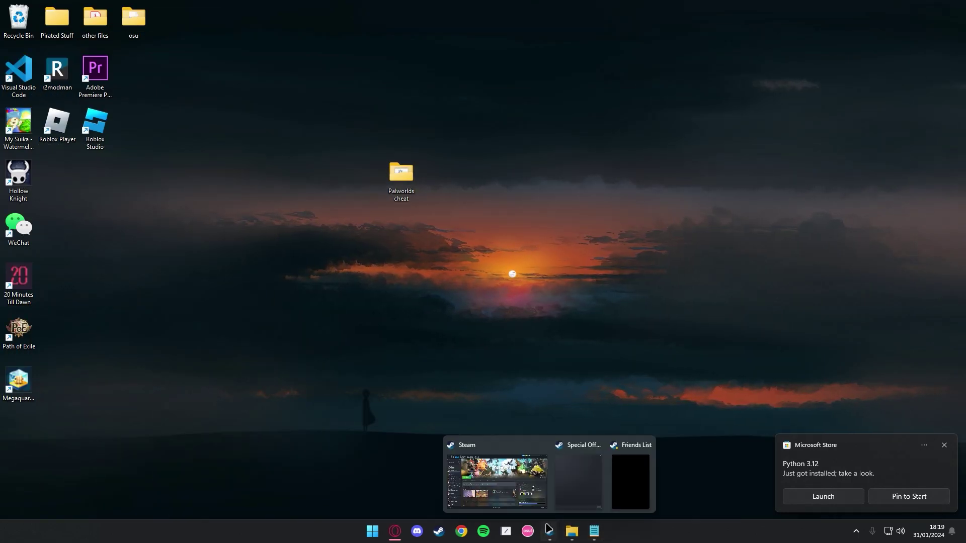
{"action": "left_click", "coordinate": [544, 483]}
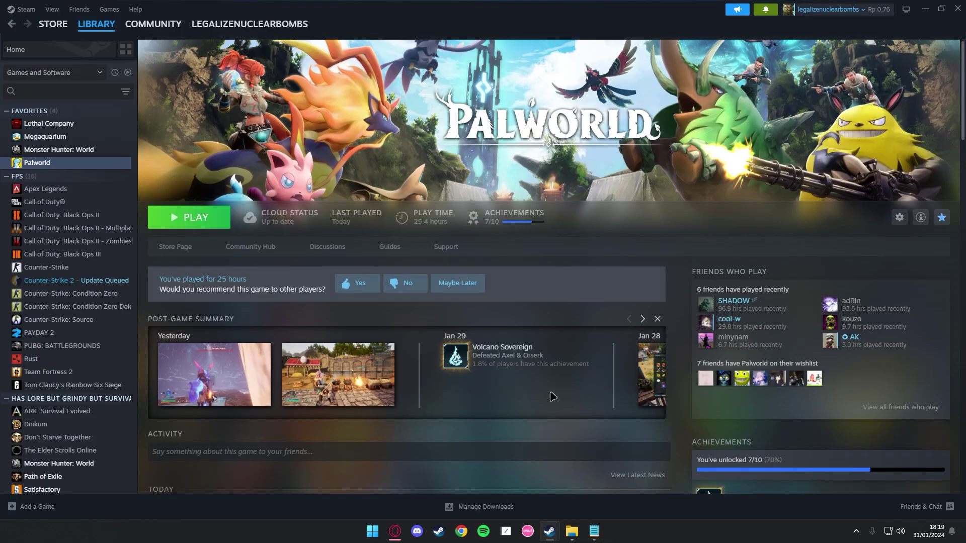
Navigate from %appdata% to AppData\Local\Pal\Saved\SaveGames and into the world save folder
{"action": "key", "text": "super+r"}
{"action": "key", "text": "Return"}
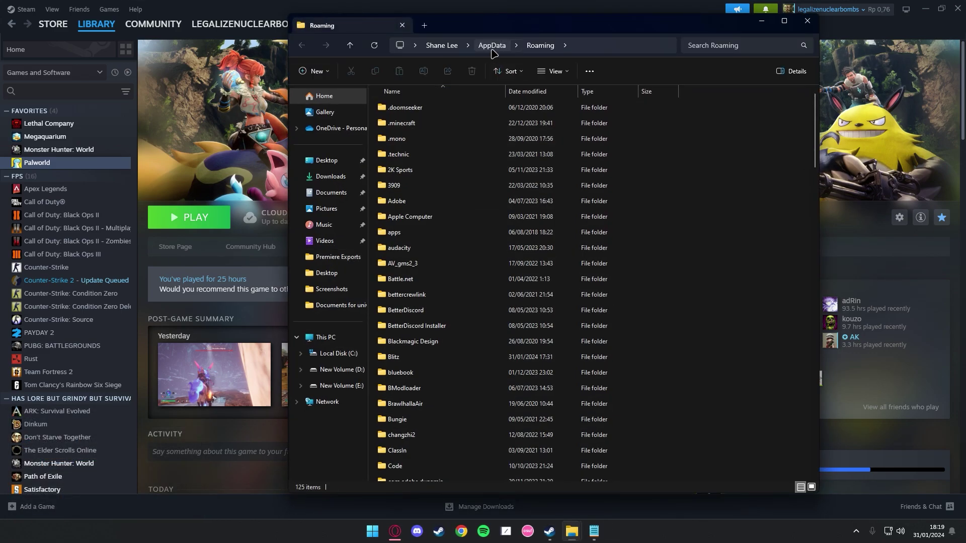
{"action": "left_click", "coordinate": [492, 46]}
{"action": "double_click", "coordinate": [385, 108]}
{"action": "left_click", "coordinate": [493, 294]}
{"action": "key", "text": "p"}
{"action": "double_click", "coordinate": [434, 128]}
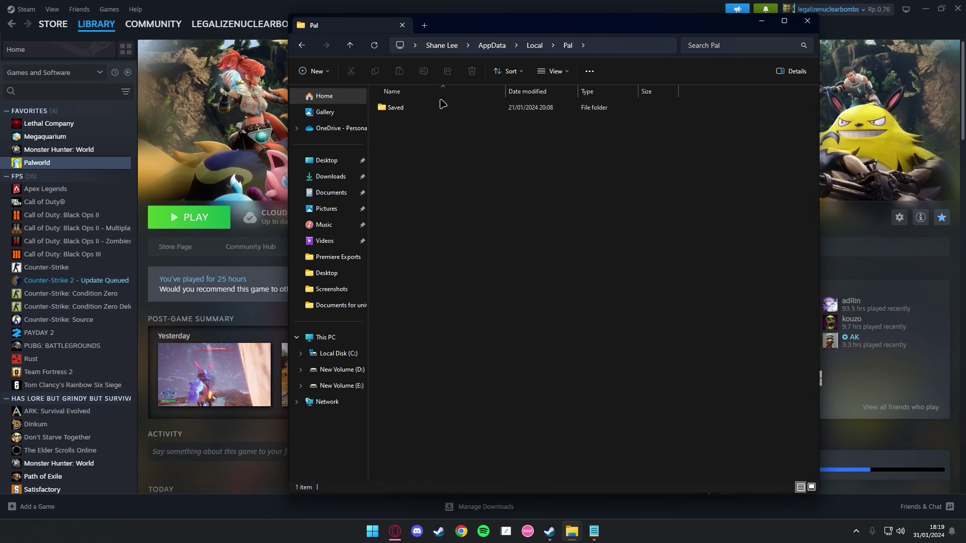
{"action": "double_click", "coordinate": [445, 109]}
{"action": "double_click", "coordinate": [408, 154]}
{"action": "double_click", "coordinate": [412, 107]}
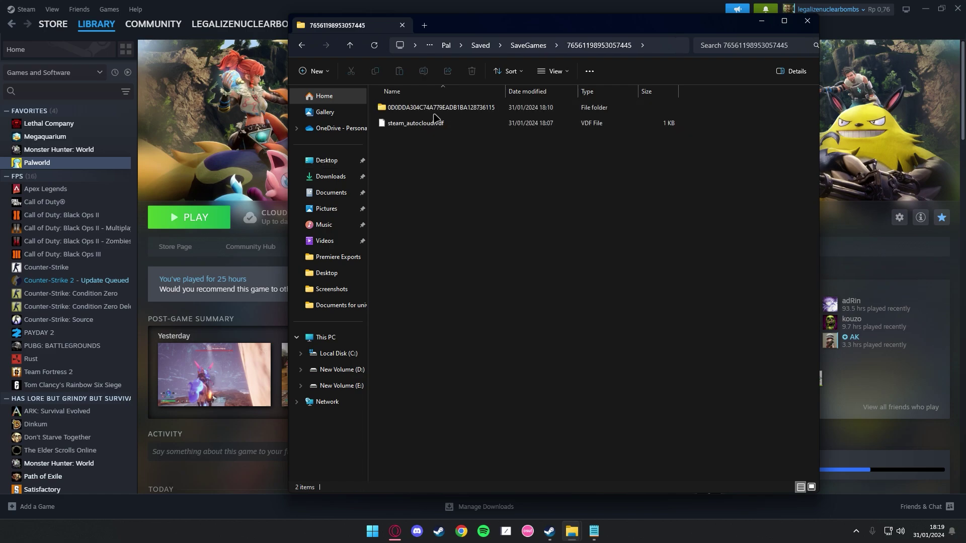
{"action": "double_click", "coordinate": [433, 113]}
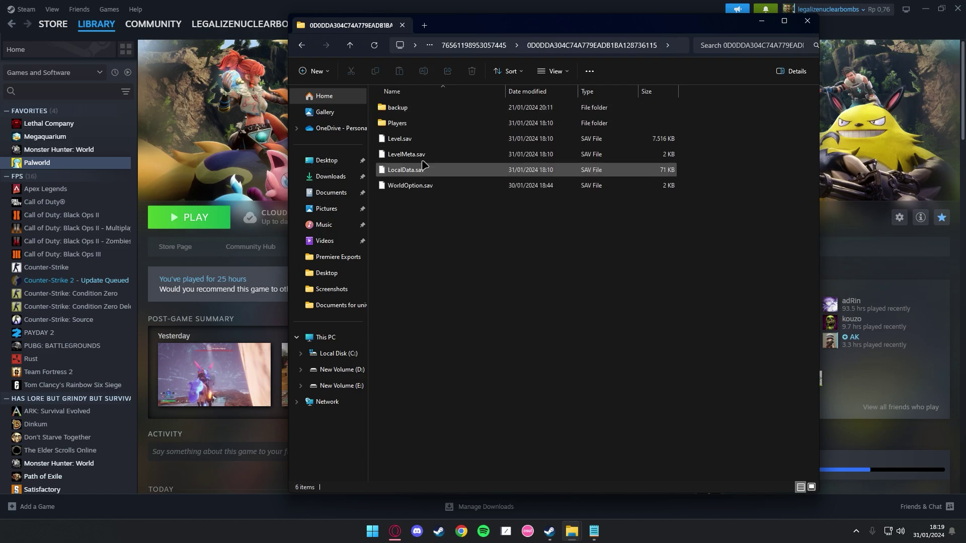
Copy Level.sav and open the Palworlds cheat desktop folder
{"action": "left_click", "coordinate": [423, 141]}
{"action": "left_click", "coordinate": [375, 71]}
{"action": "key", "text": "super+d"}
{"action": "double_click", "coordinate": [400, 176]}
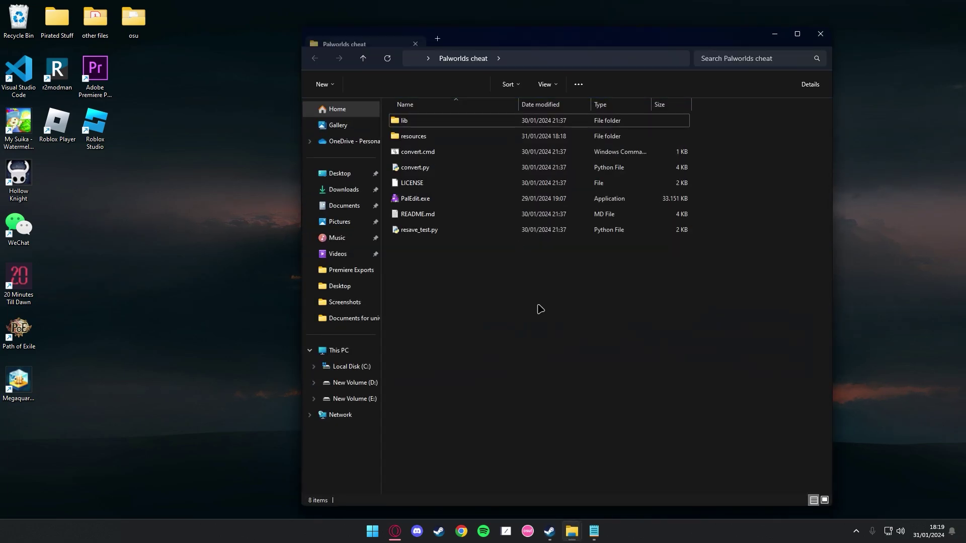
{"action": "right_click", "coordinate": [538, 317]}
Create a BACKUP folder and paste a copy of Level.sav into it
{"action": "mouse_move", "coordinate": [630, 450]}
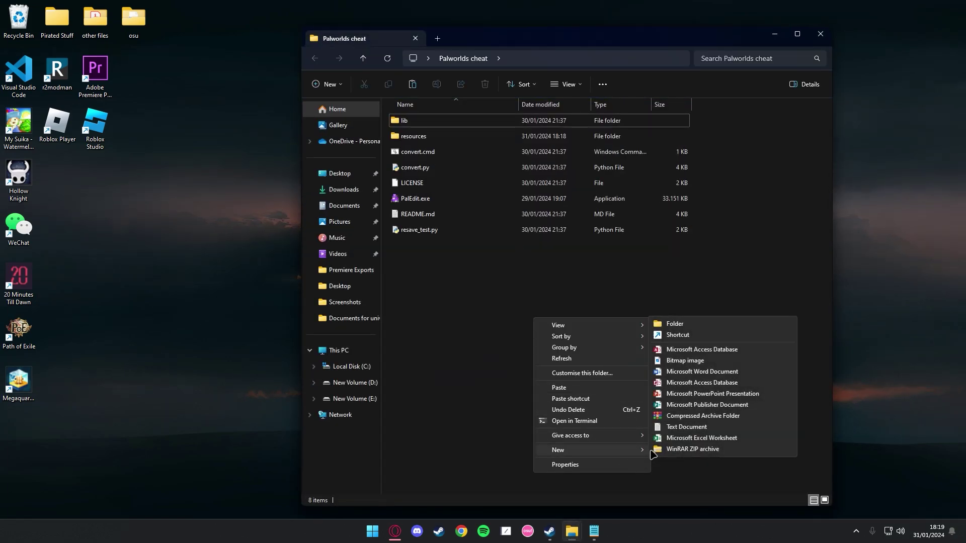
{"action": "left_click", "coordinate": [673, 324]}
{"action": "type", "text": "BACKU"}
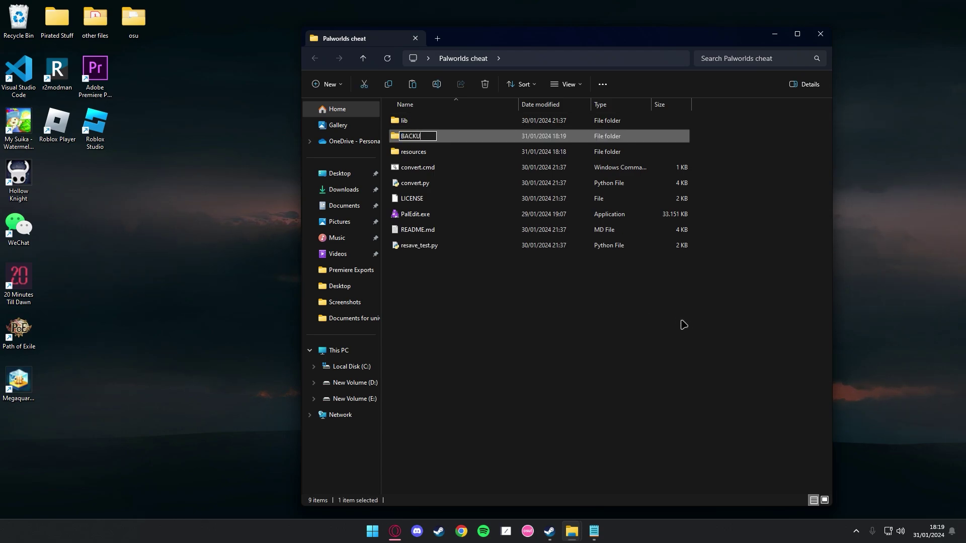
{"action": "type", "text": "P"}
{"action": "key", "text": "Return"}
{"action": "double_click", "coordinate": [444, 139]}
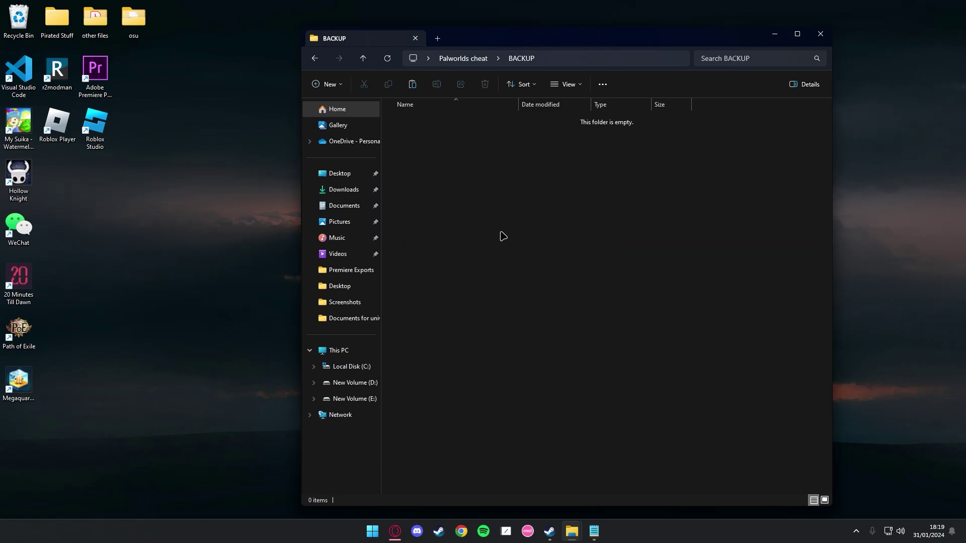
{"action": "key", "text": "ctrl+v"}
Paste another Level.sav copy into Palworlds cheat and refresh the listing
{"action": "left_click", "coordinate": [499, 189]}
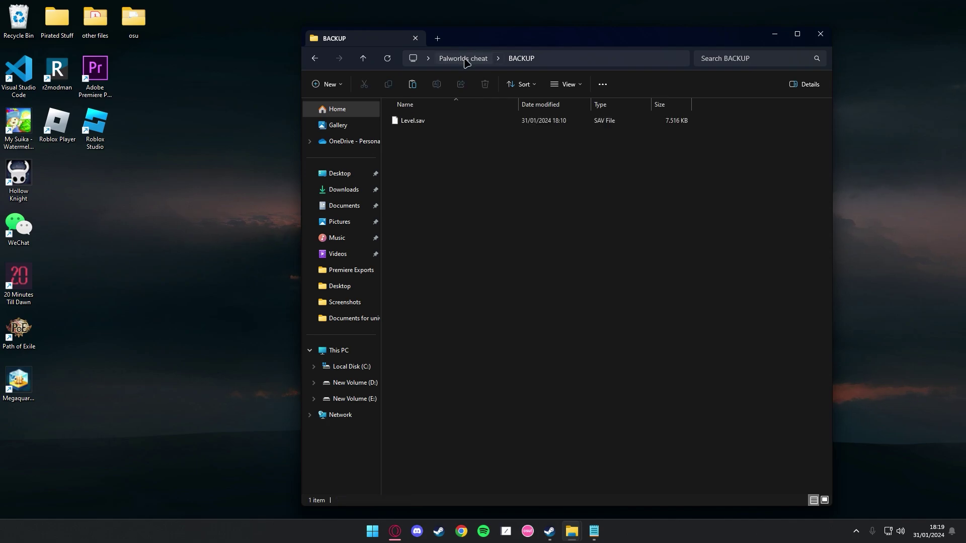
{"action": "left_click", "coordinate": [456, 59]}
{"action": "key", "text": "ctrl+v"}
{"action": "left_click", "coordinate": [462, 262]}
{"action": "left_click", "coordinate": [492, 337]}
{"action": "right_click", "coordinate": [491, 337]}
{"action": "left_click", "coordinate": [549, 376]}
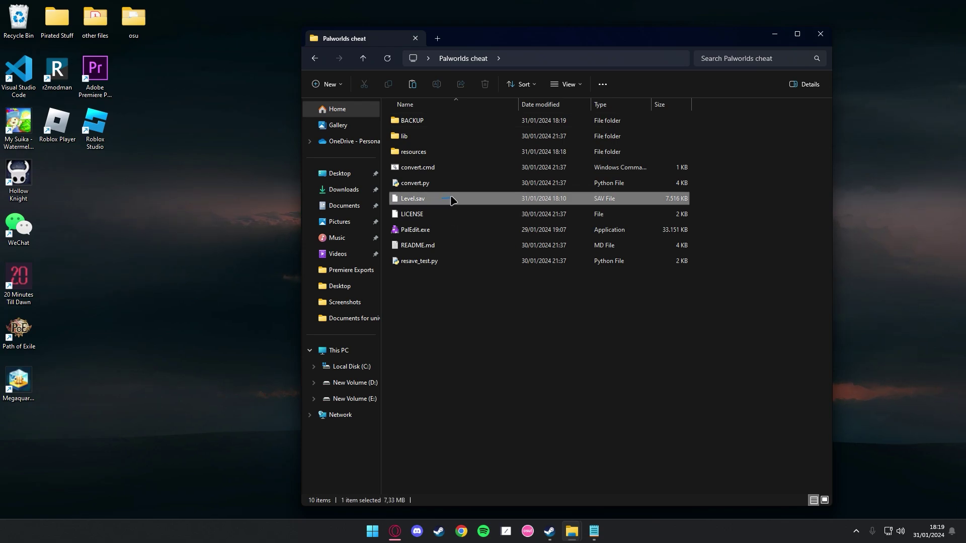
Drop Level.sav onto convert.cmd to produce Level.sav.json (414,551 KB), then close the converter
{"action": "left_click_drag", "start_coordinate": [448, 199], "coordinate": [475, 169]}
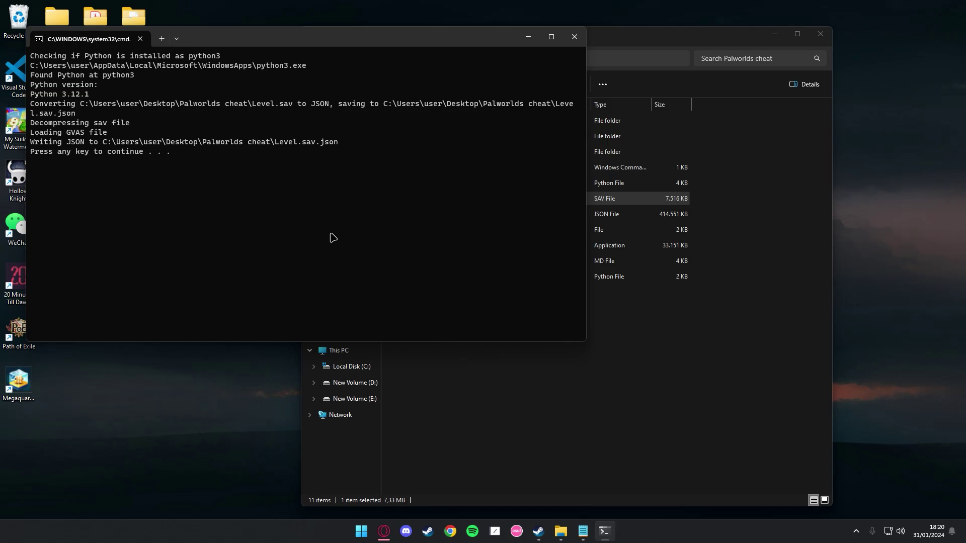
{"action": "key", "text": "Return"}
{"action": "left_click", "coordinate": [495, 438]}
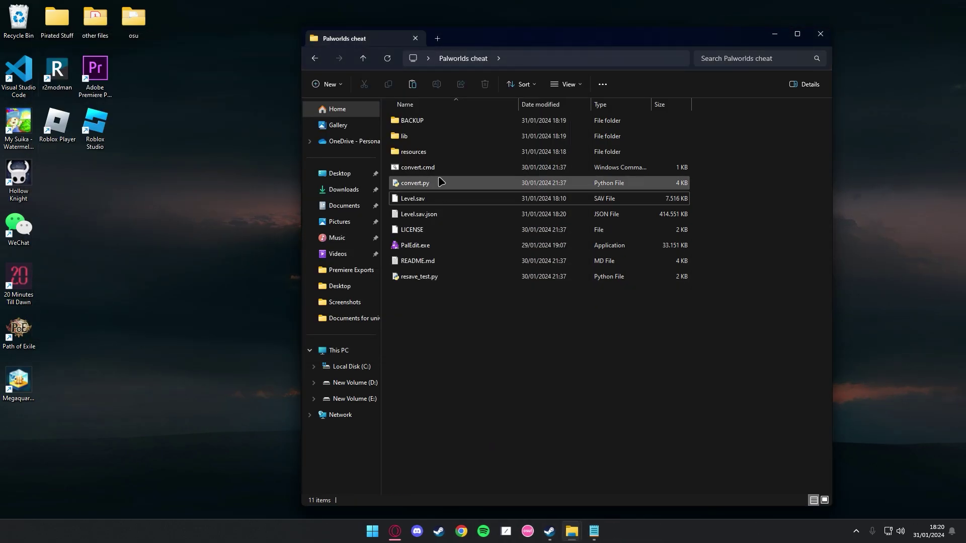
{"action": "left_click", "coordinate": [437, 246]}
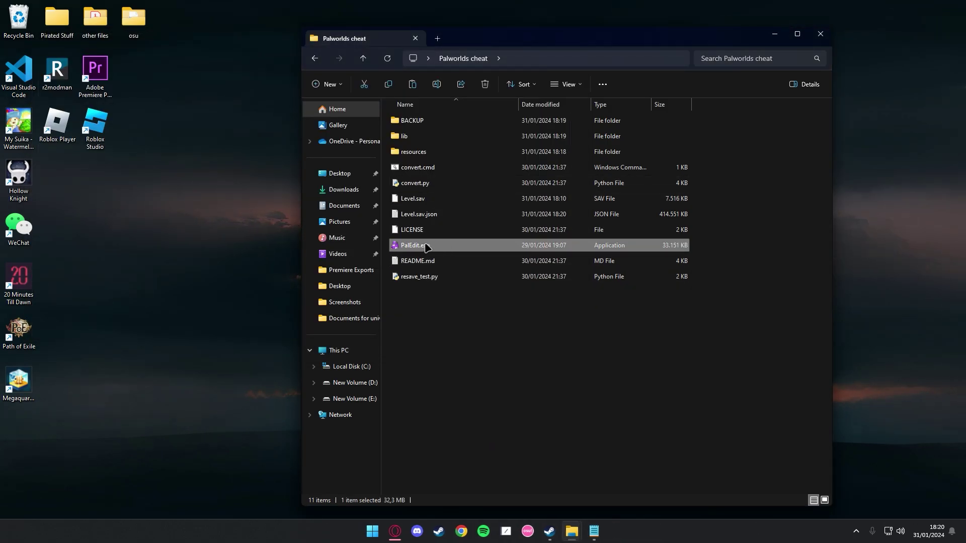
Launch PalEdit.exe and load Level.sav.json through File > Load Save
{"action": "double_click", "coordinate": [427, 246]}
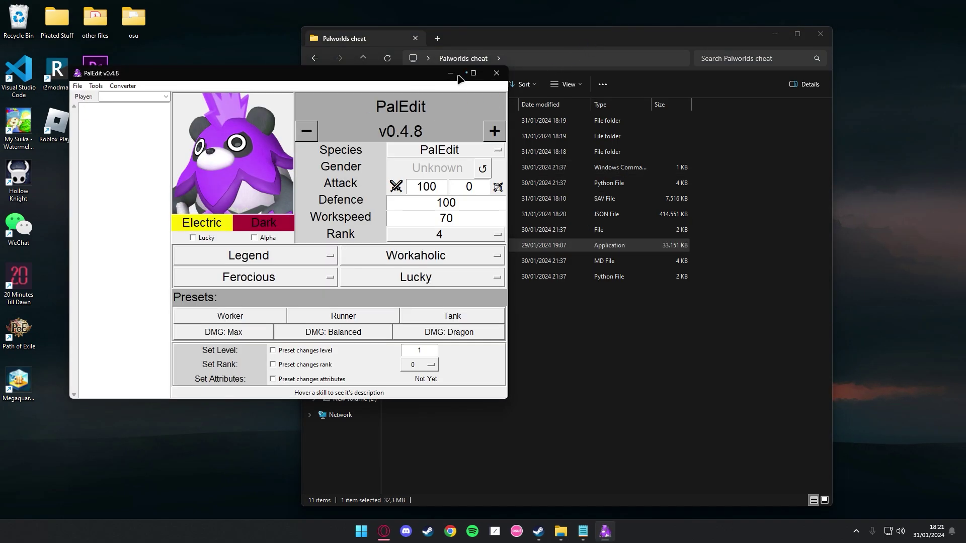
{"action": "left_click", "coordinate": [77, 86]}
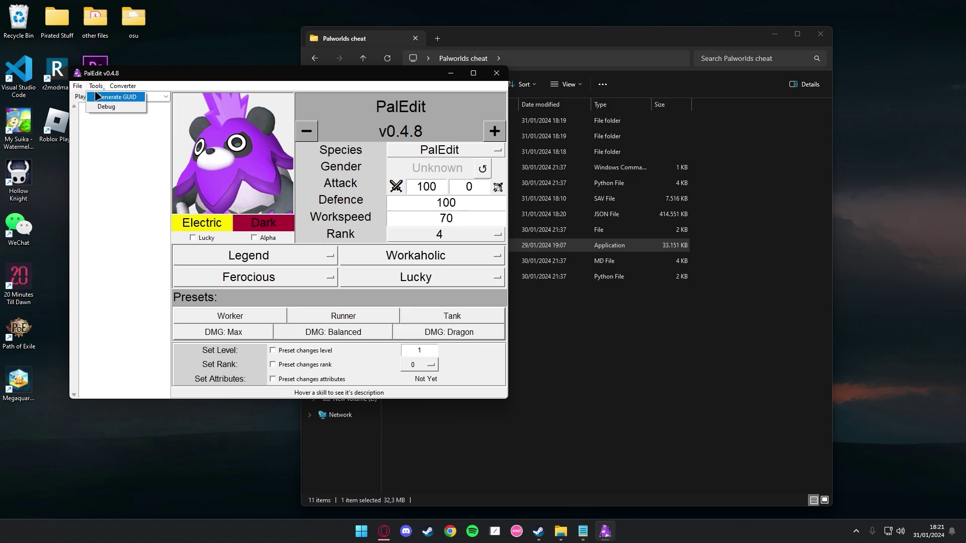
{"action": "left_click", "coordinate": [93, 99]}
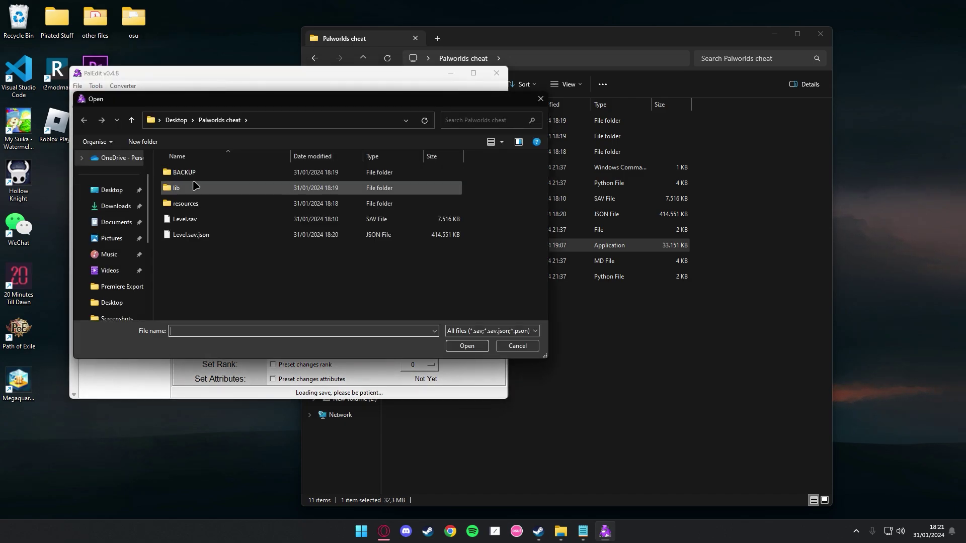
{"action": "left_click", "coordinate": [212, 239]}
{"action": "left_click", "coordinate": [466, 346]}
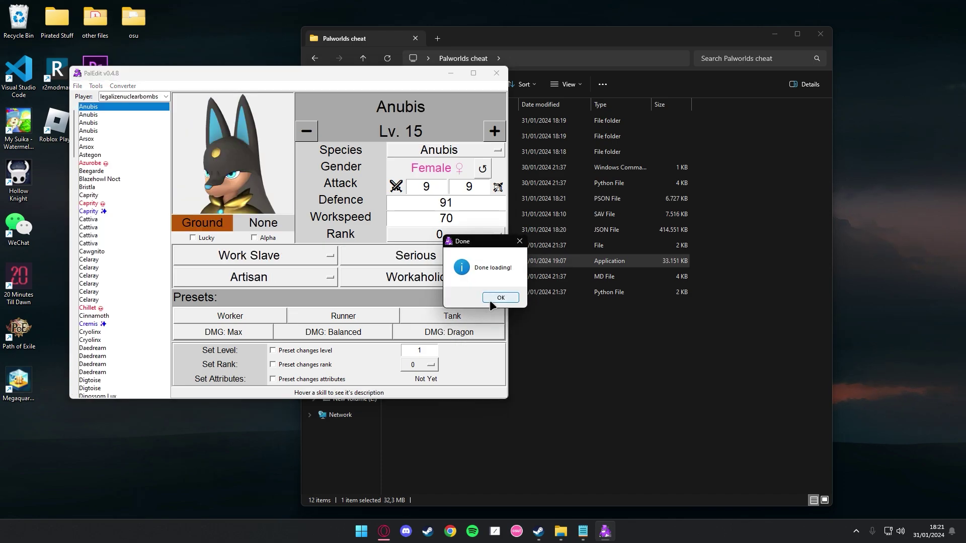
Dismiss the loading message and select Astegon in the pal list
{"action": "left_click", "coordinate": [491, 299]}
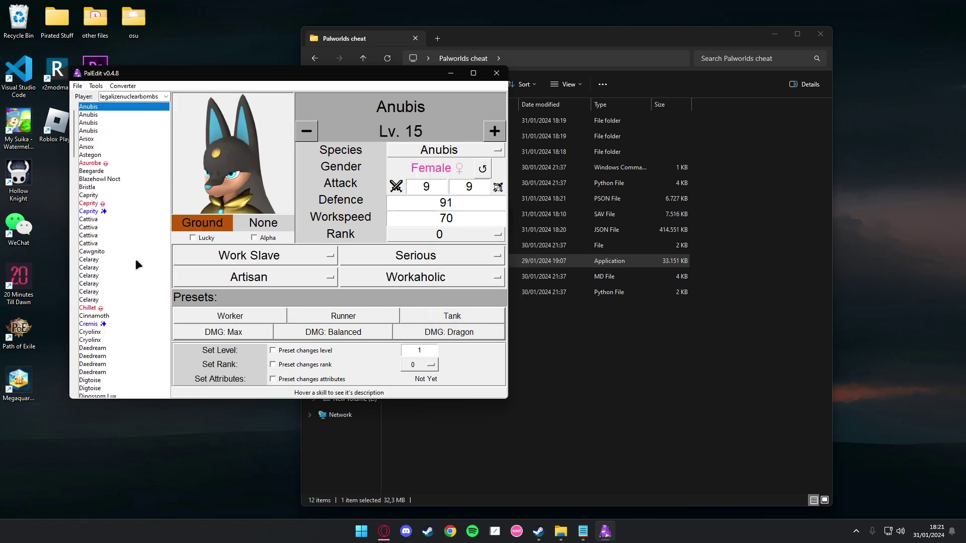
{"action": "scroll", "coordinate": [134, 259], "scroll_direction": "down", "scroll_amount": 1}
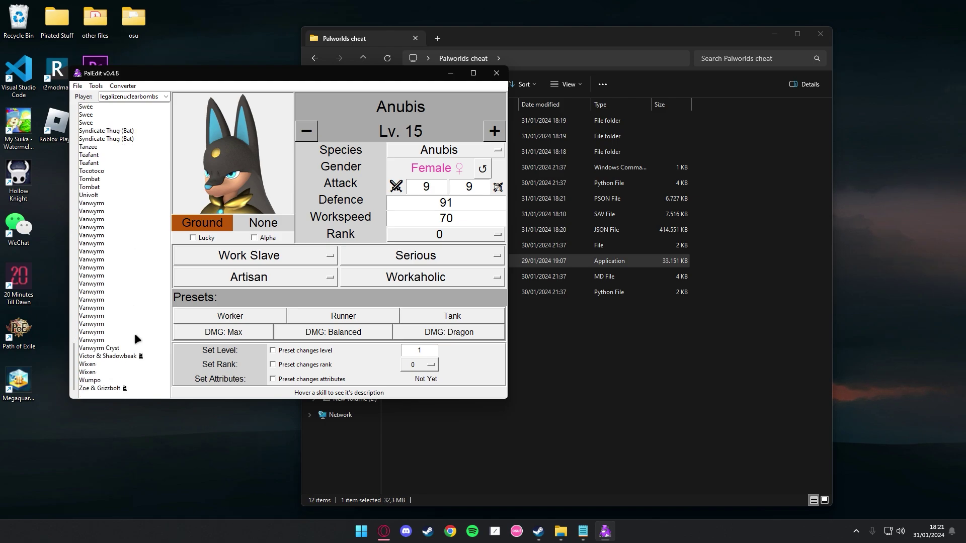
{"action": "scroll", "coordinate": [137, 340], "scroll_direction": "up", "scroll_amount": 1}
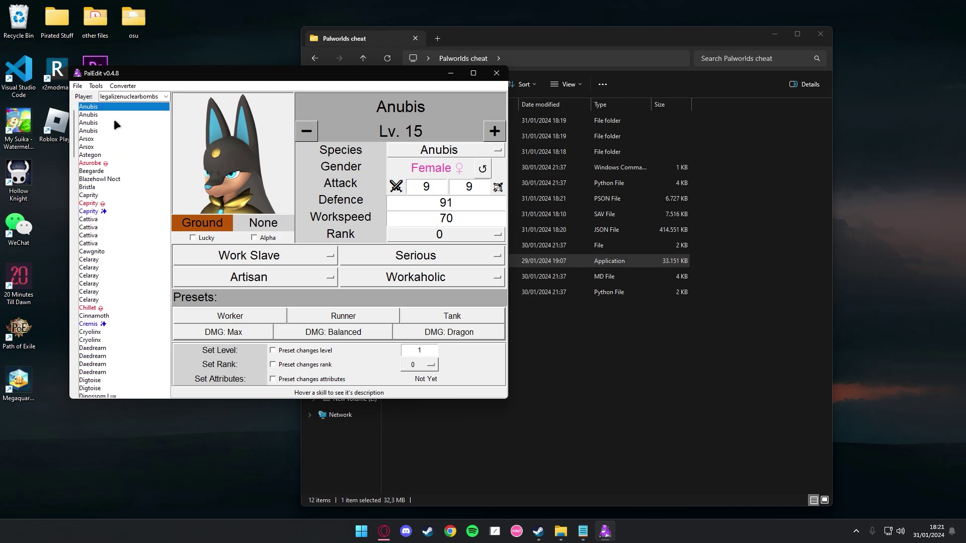
{"action": "left_click", "coordinate": [108, 141]}
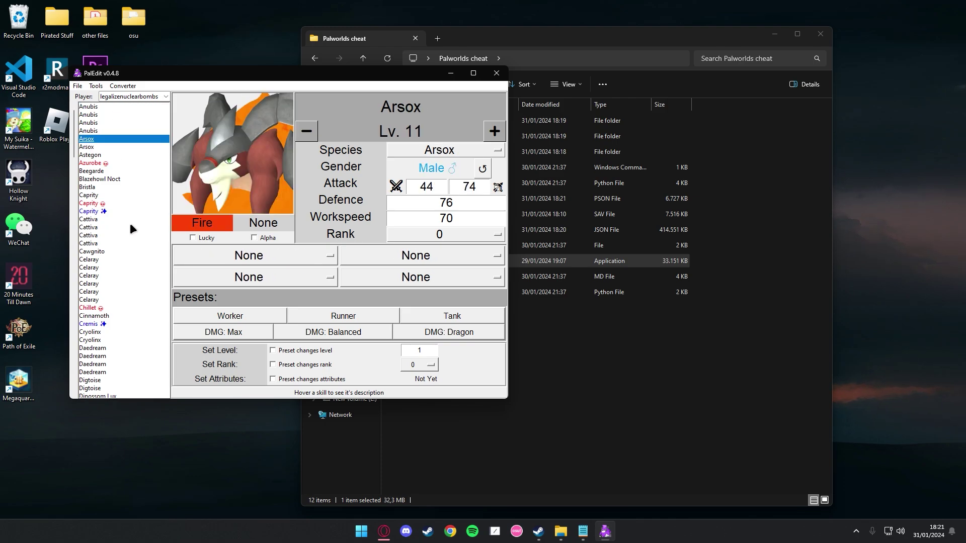
{"action": "left_click", "coordinate": [119, 154]}
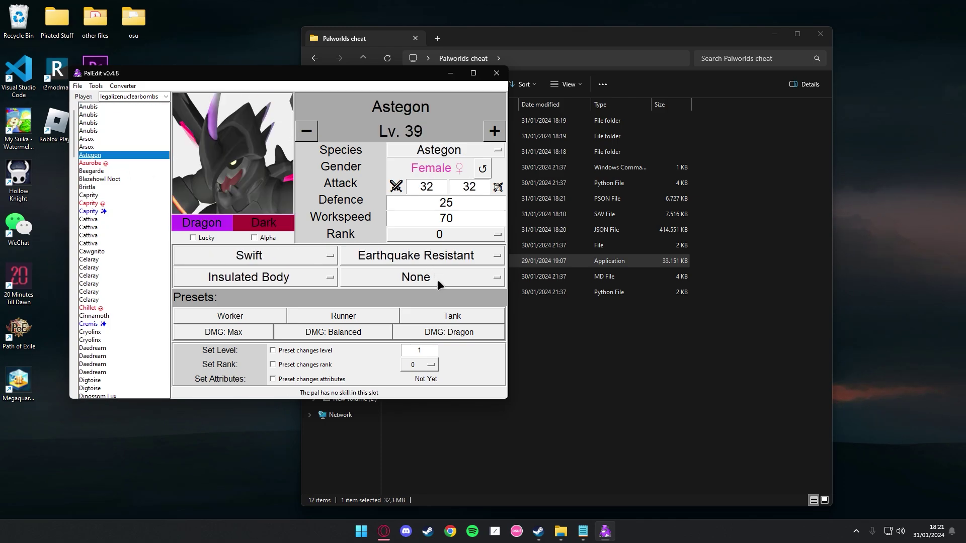
Set Astegon's empty passive slot to Lucky and replace Insulated Body with Musclehead
{"action": "left_click", "coordinate": [438, 282]}
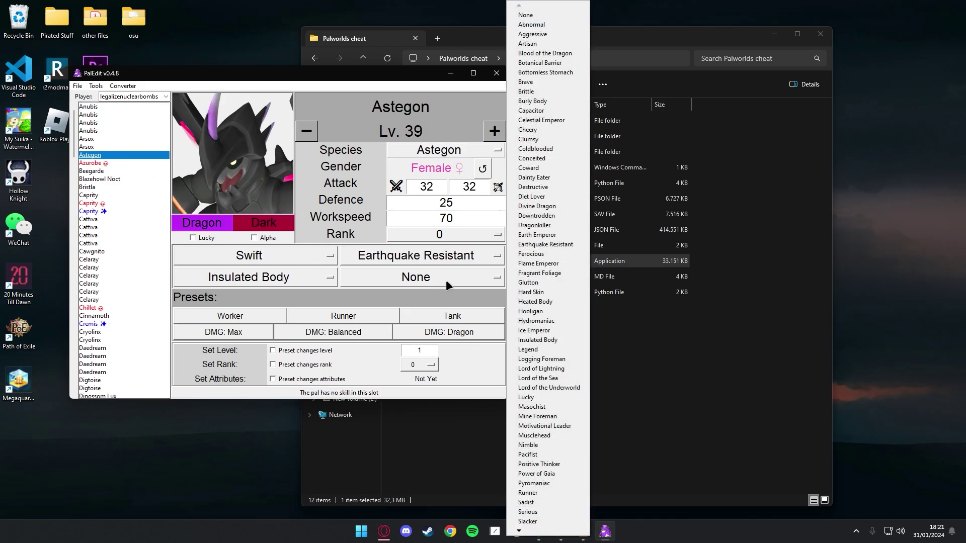
{"action": "left_click", "coordinate": [549, 397]}
{"action": "left_click", "coordinate": [302, 278]}
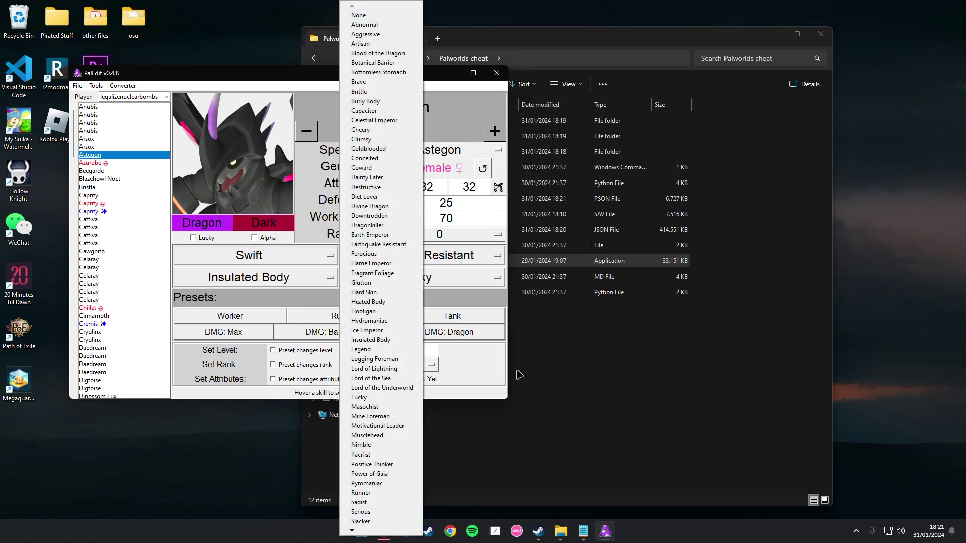
{"action": "left_click", "coordinate": [397, 437]}
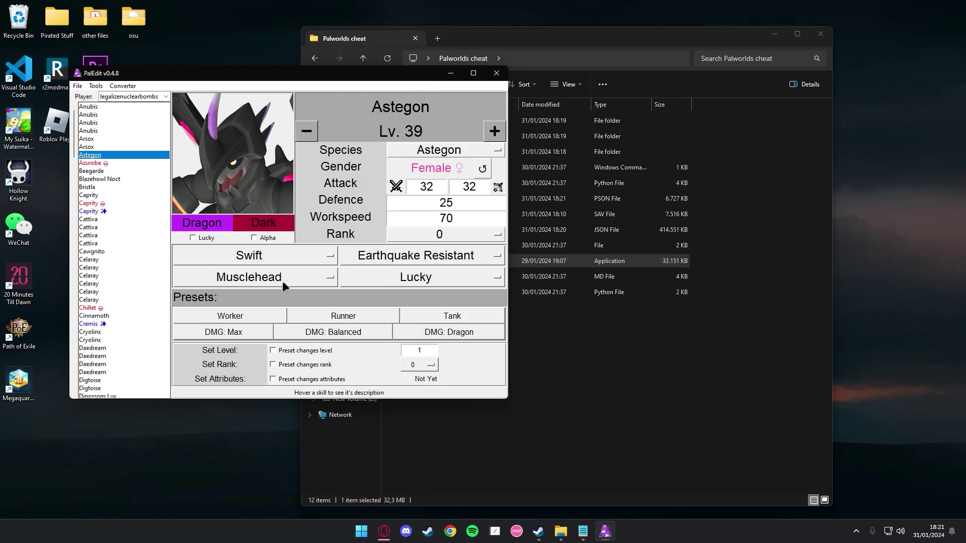
Save the edited pals over Level.sav.json with File > Save Changes, confirming the replacement
{"action": "left_click", "coordinate": [78, 87]}
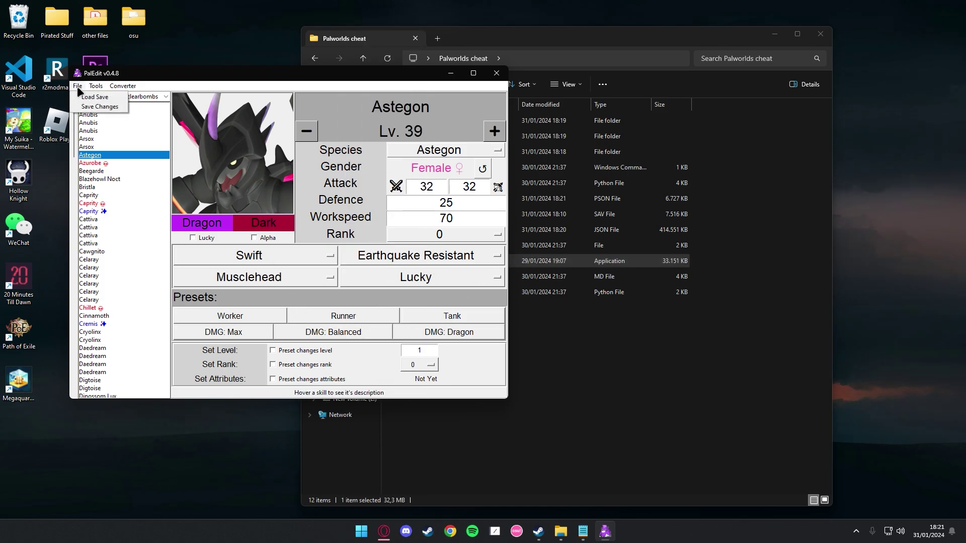
{"action": "left_click", "coordinate": [100, 107]}
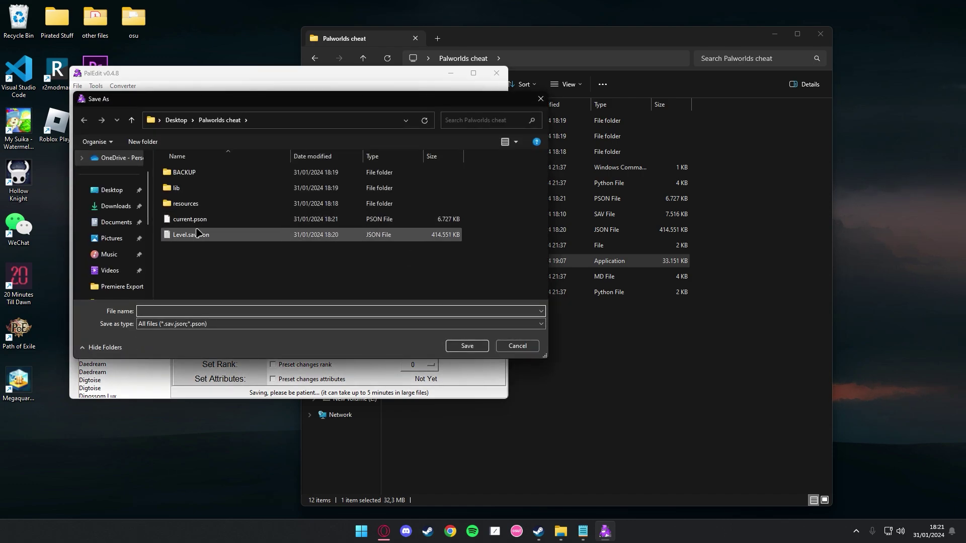
{"action": "left_click", "coordinate": [197, 235]}
{"action": "left_click", "coordinate": [468, 346]}
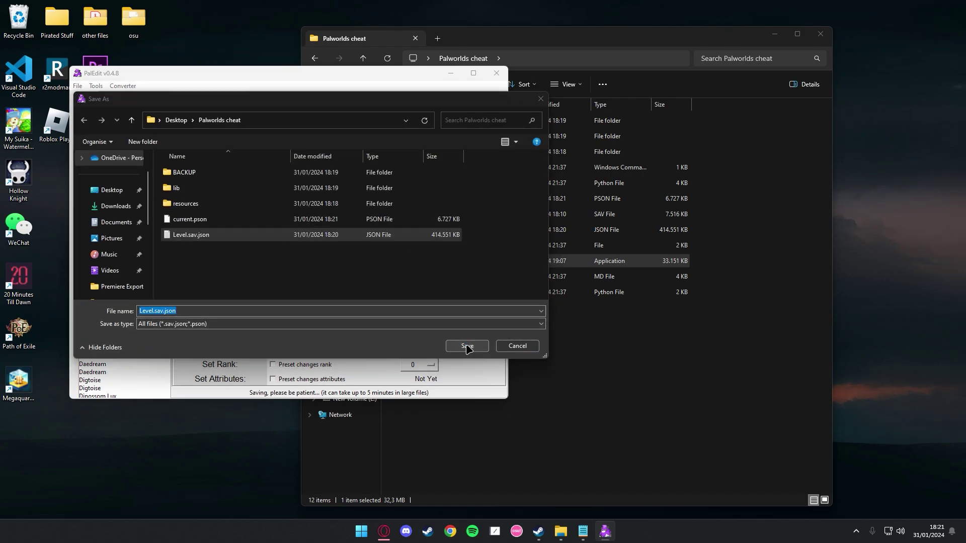
{"action": "left_click", "coordinate": [510, 267]}
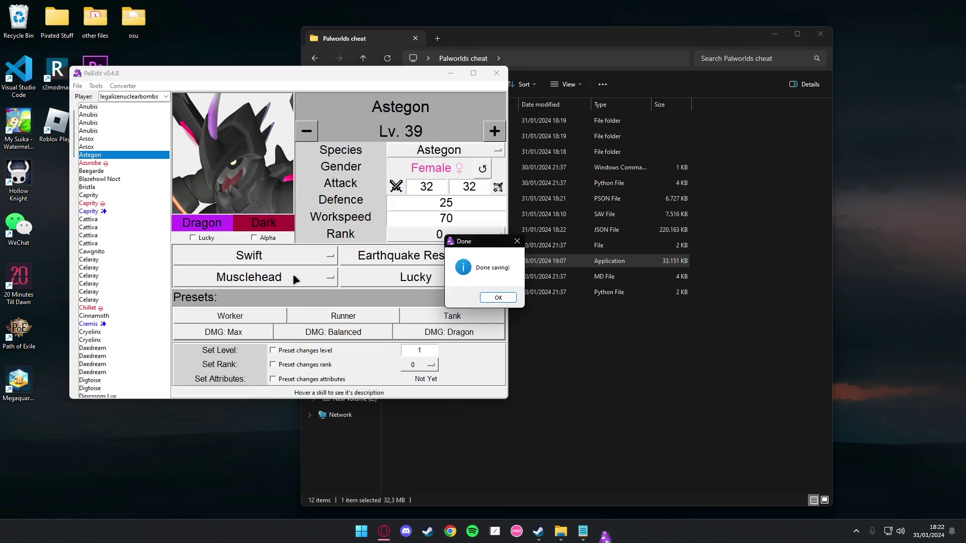
{"action": "left_click", "coordinate": [483, 298]}
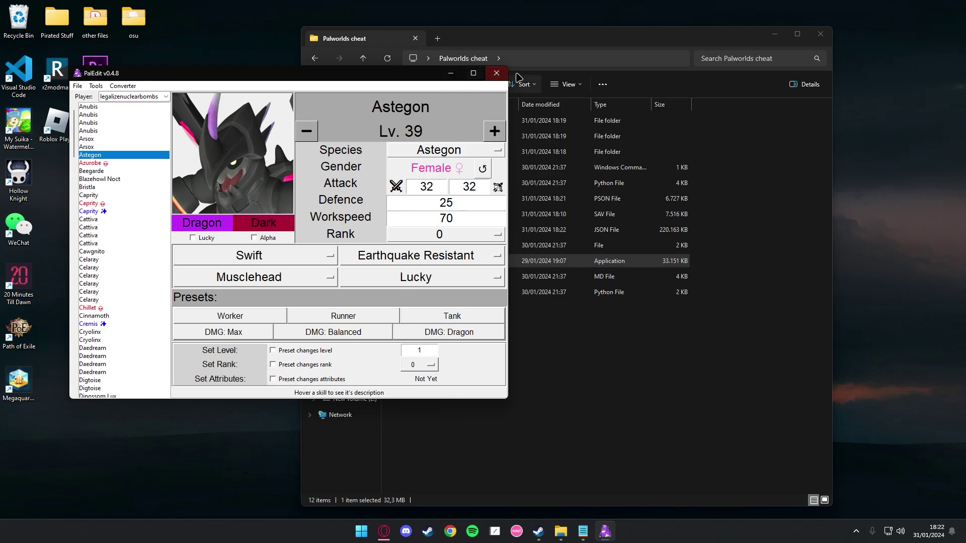
Close PalEdit and refresh the Palworlds cheat folder's file list
{"action": "left_click", "coordinate": [497, 73]}
{"action": "right_click", "coordinate": [548, 375]}
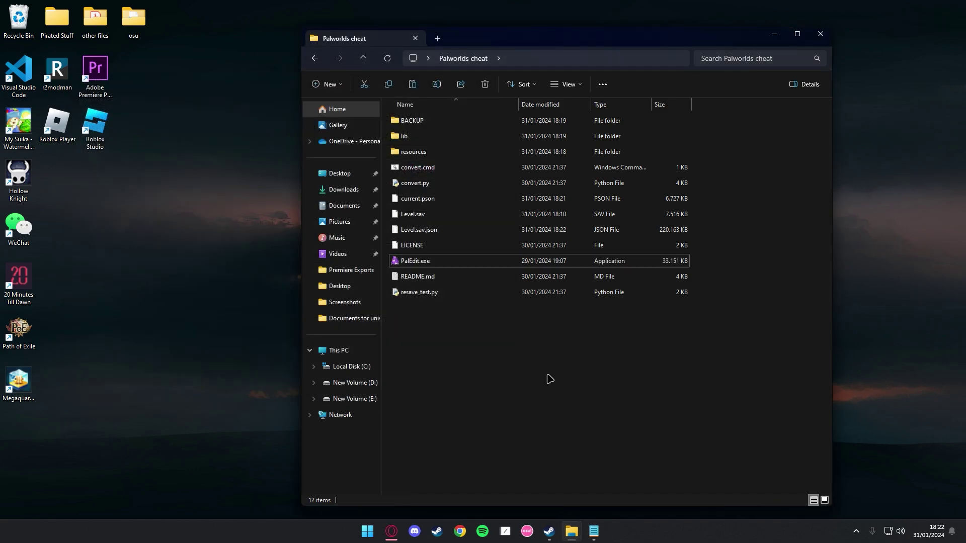
{"action": "left_click", "coordinate": [571, 259]}
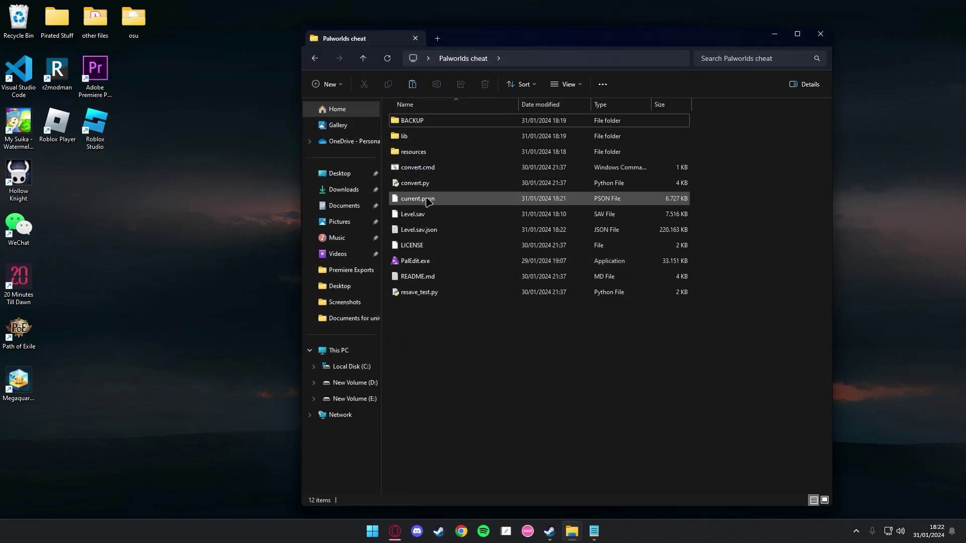
Drop Level.sav.json onto the converter script and answer Y to overwrite Level.sav
{"action": "left_click", "coordinate": [444, 232]}
{"action": "left_click_drag", "start_coordinate": [447, 237], "coordinate": [521, 173]}
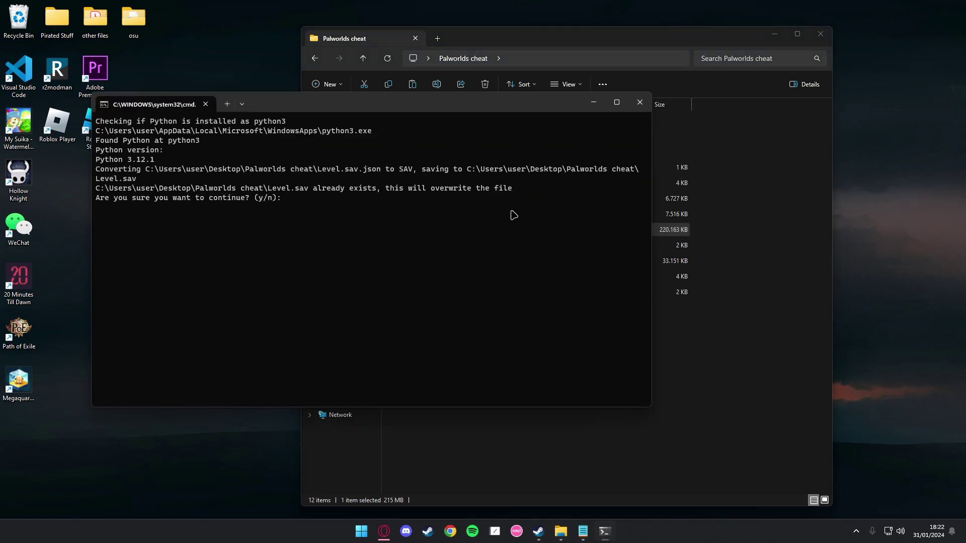
{"action": "type", "text": "Y"}
{"action": "key", "text": "Return"}
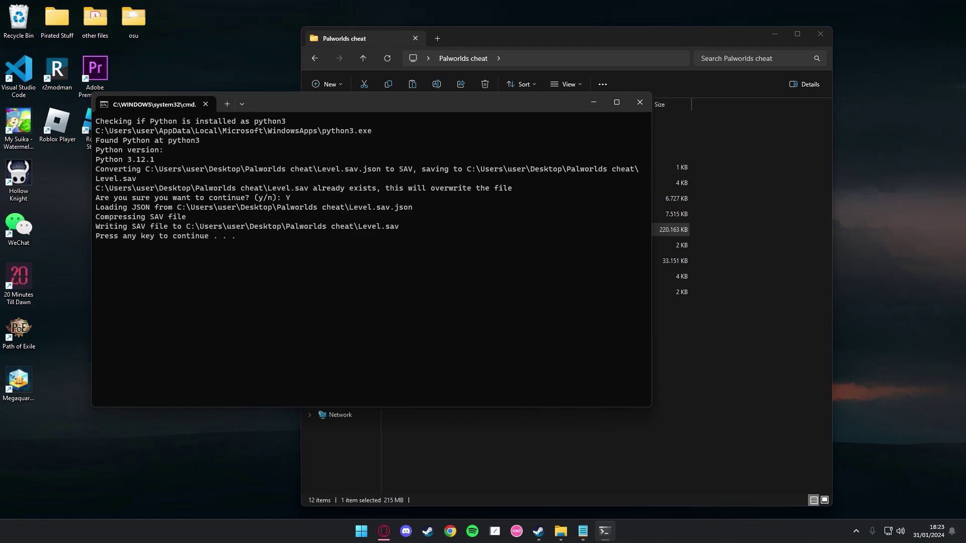
Close the conversion window and arrange the cheat and game save folders side by side
{"action": "key", "text": "Return"}
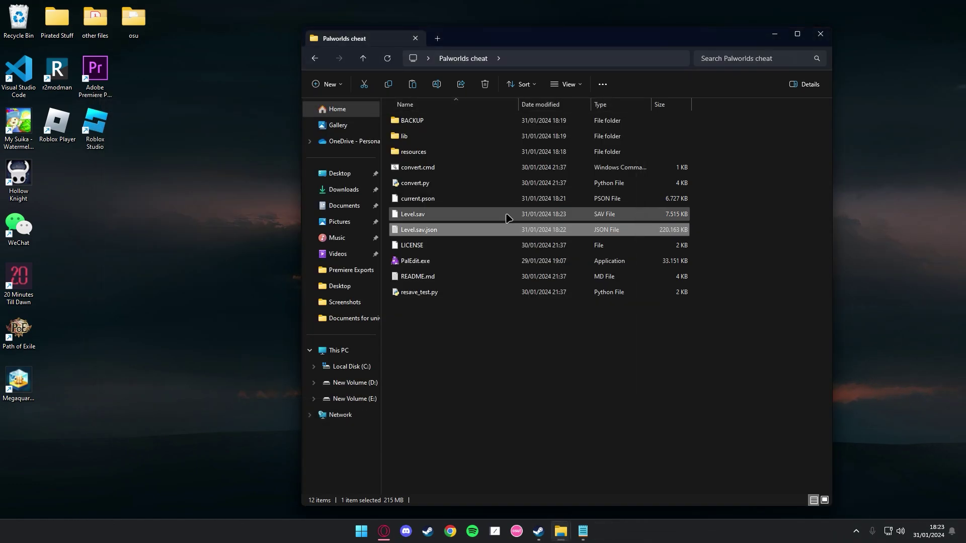
{"action": "left_click", "coordinate": [525, 360]}
{"action": "left_click", "coordinate": [465, 214]}
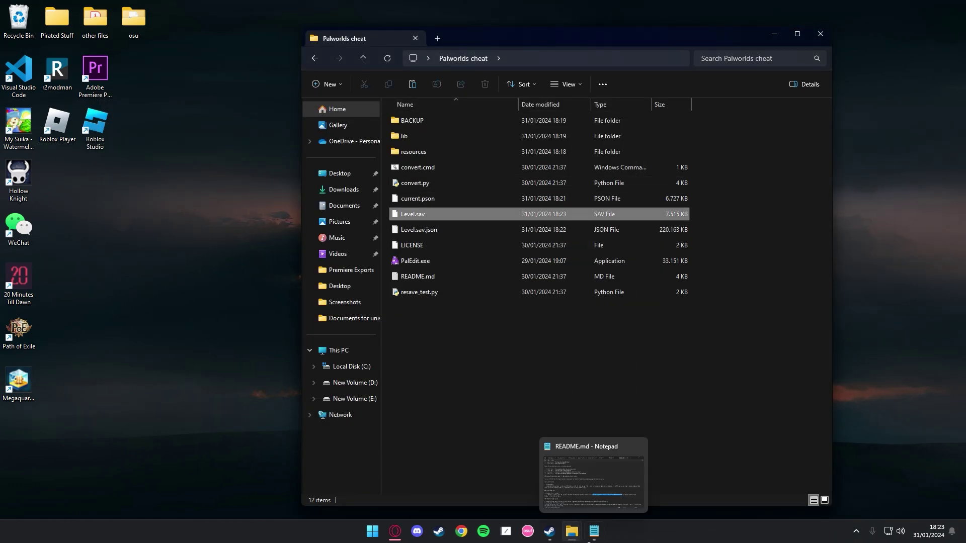
{"action": "mouse_move", "coordinate": [572, 531]}
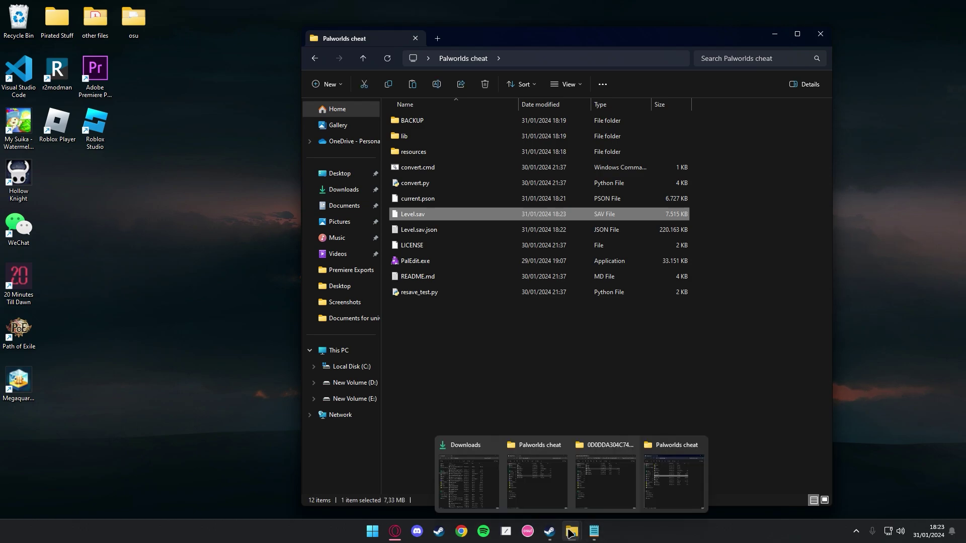
{"action": "left_click", "coordinate": [618, 470]}
{"action": "left_click_drag", "start_coordinate": [485, 25], "coordinate": [212, 86]}
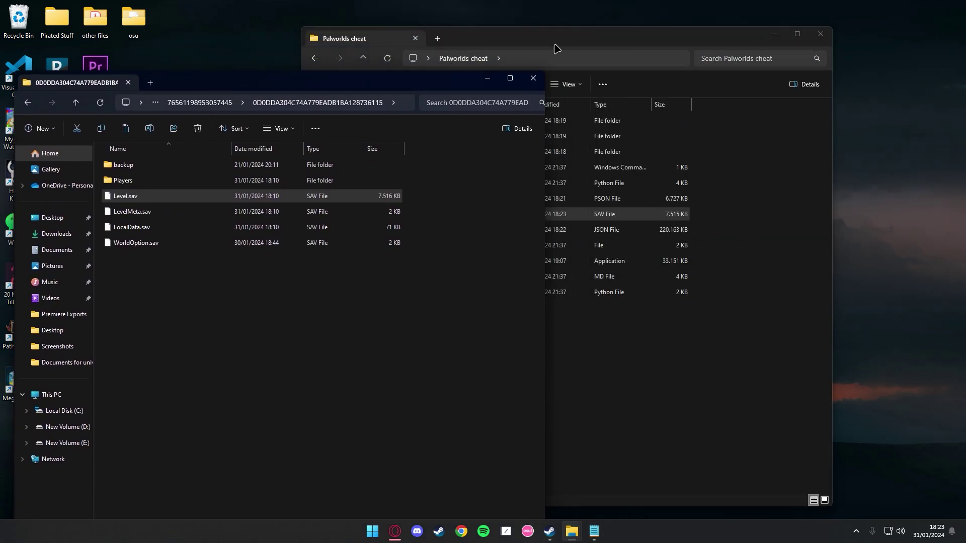
{"action": "left_click_drag", "start_coordinate": [554, 47], "coordinate": [664, 89]}
{"action": "left_click_drag", "start_coordinate": [254, 84], "coordinate": [242, 59]}
Move the new Level.sav into the game save folder, replacing the old one, then launch Palworld from Steam
{"action": "left_click", "coordinate": [627, 400]}
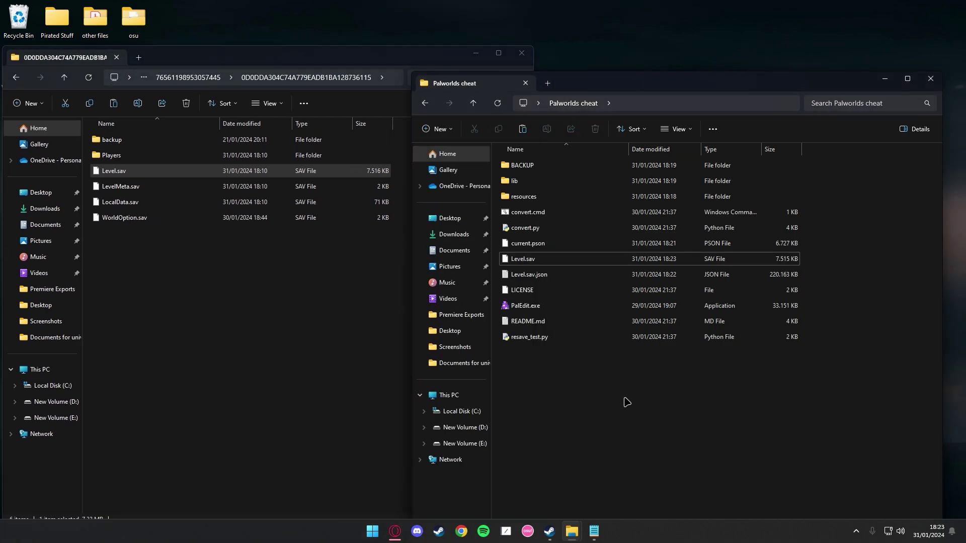
{"action": "left_click", "coordinate": [523, 262]}
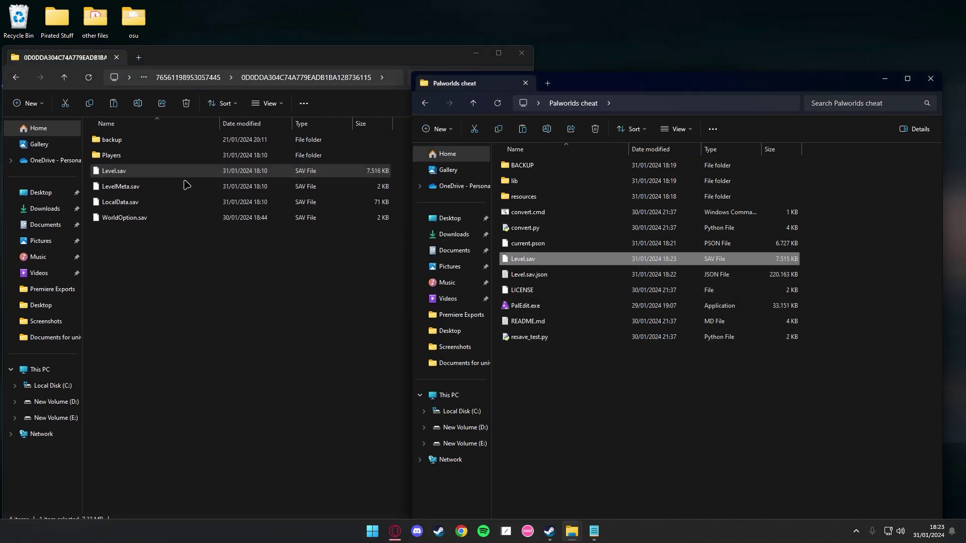
{"action": "left_click", "coordinate": [313, 256]}
{"action": "left_click", "coordinate": [621, 352]}
{"action": "left_click_drag", "start_coordinate": [515, 267], "coordinate": [356, 317]}
{"action": "left_click", "coordinate": [512, 183]}
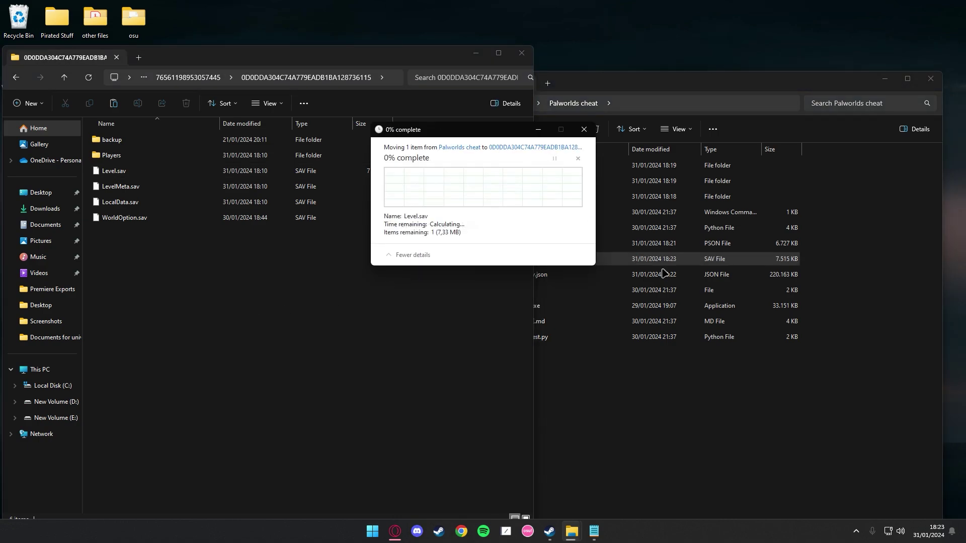
{"action": "left_click", "coordinate": [550, 537]}
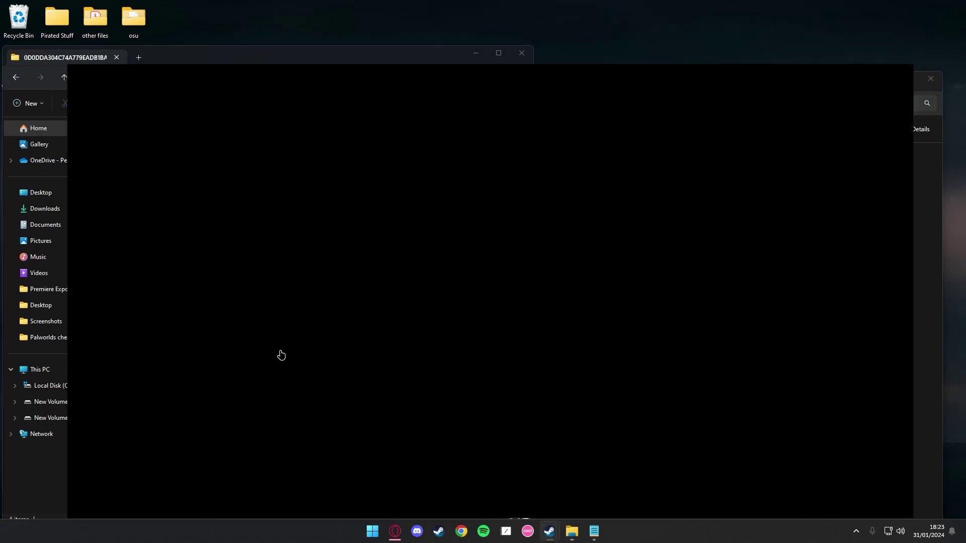
{"action": "left_click", "coordinate": [195, 229]}
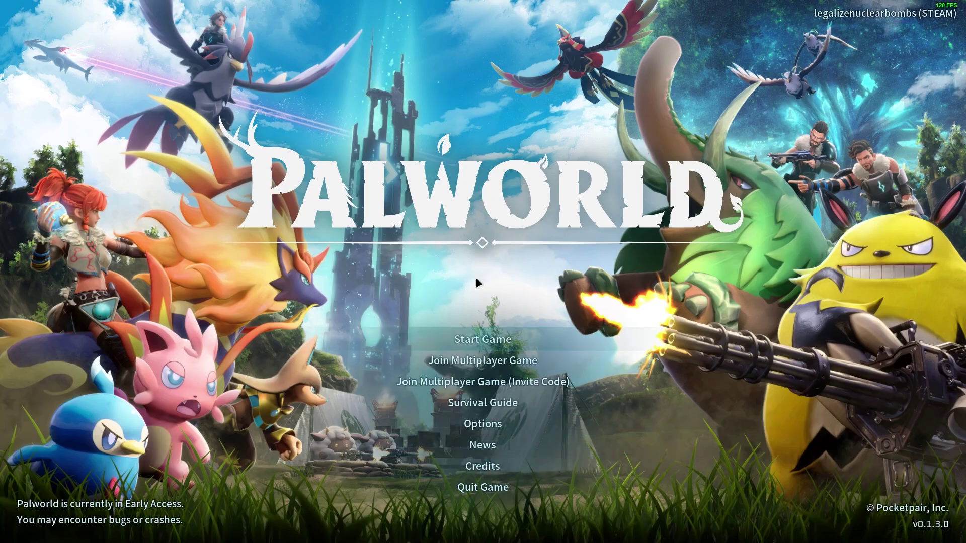
Dismiss the patch notes, start the game and pick the Furry Fortknight world
{"action": "left_click", "coordinate": [513, 351]}
{"action": "left_click", "coordinate": [457, 142]}
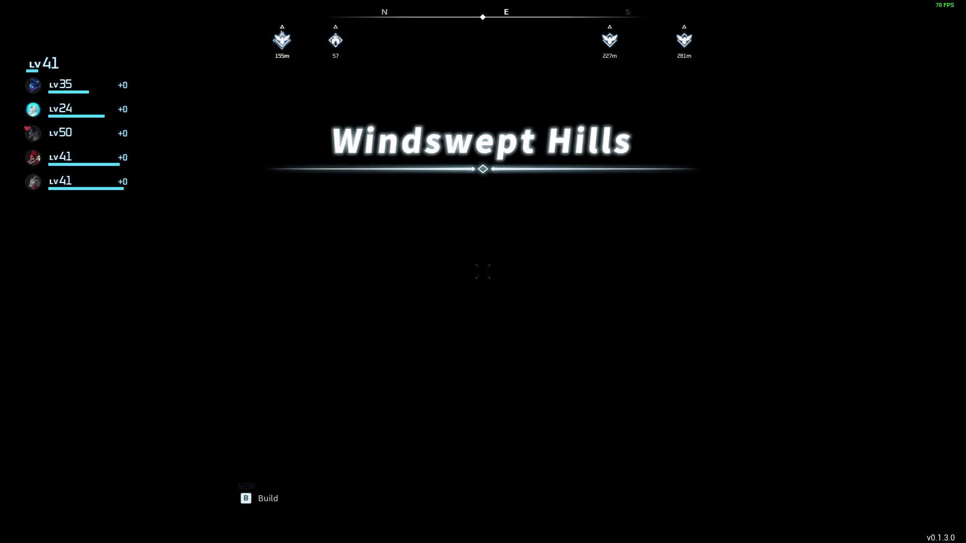
Run to the base, open the gate and go inside to view Astegon's passives
{"action": "key", "text": "w"}
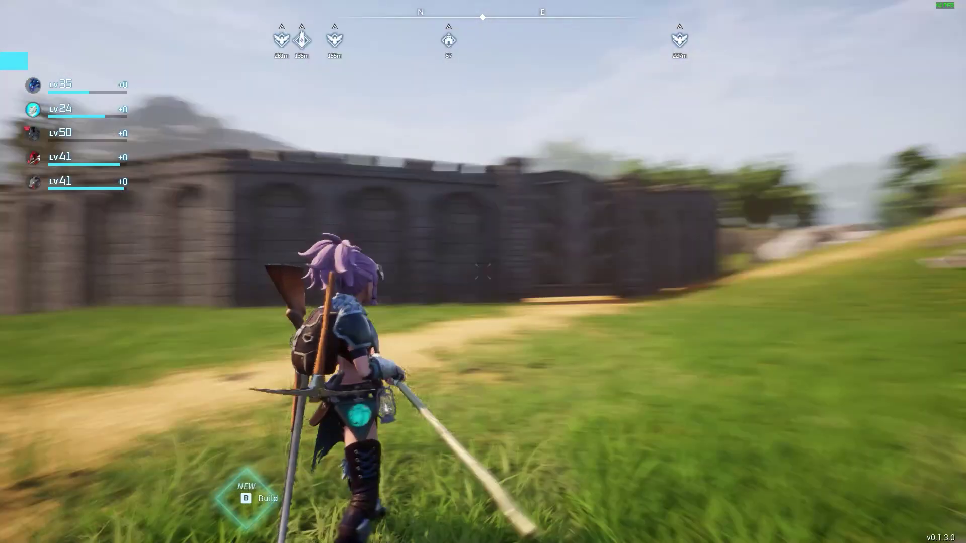
{"action": "key", "text": "w"}
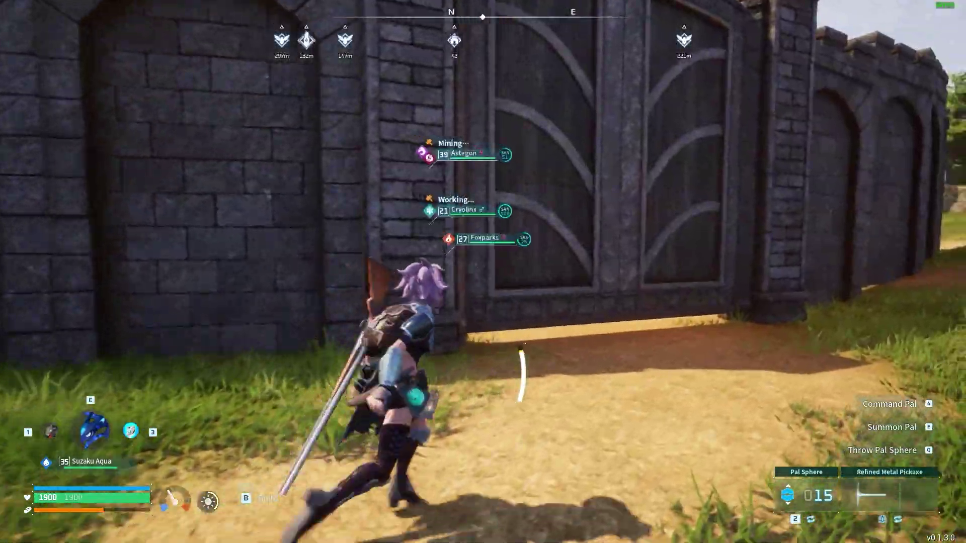
{"action": "key", "text": "w"}
{"action": "key", "text": "f"}
{"action": "key", "text": "w"}
{"action": "key", "text": "w"}
{"action": "key", "text": "w"}
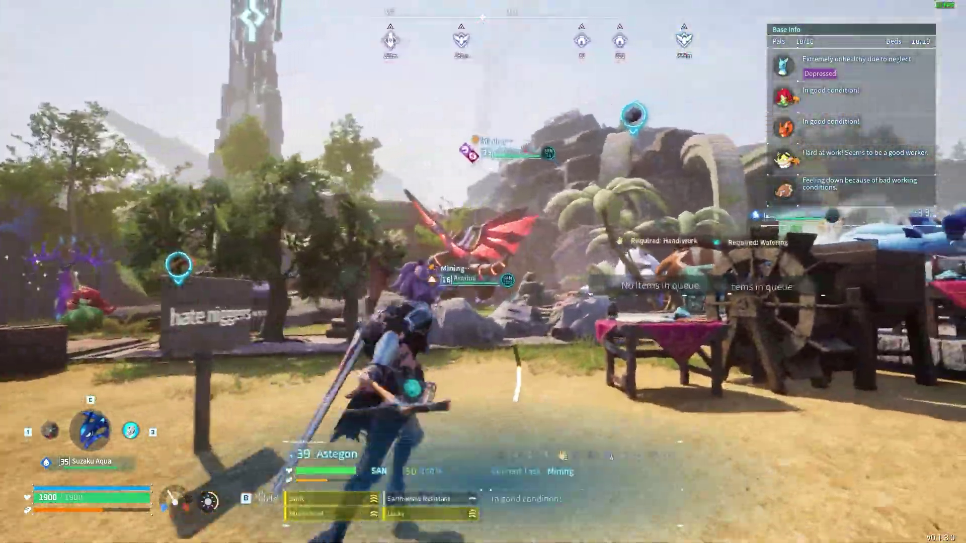